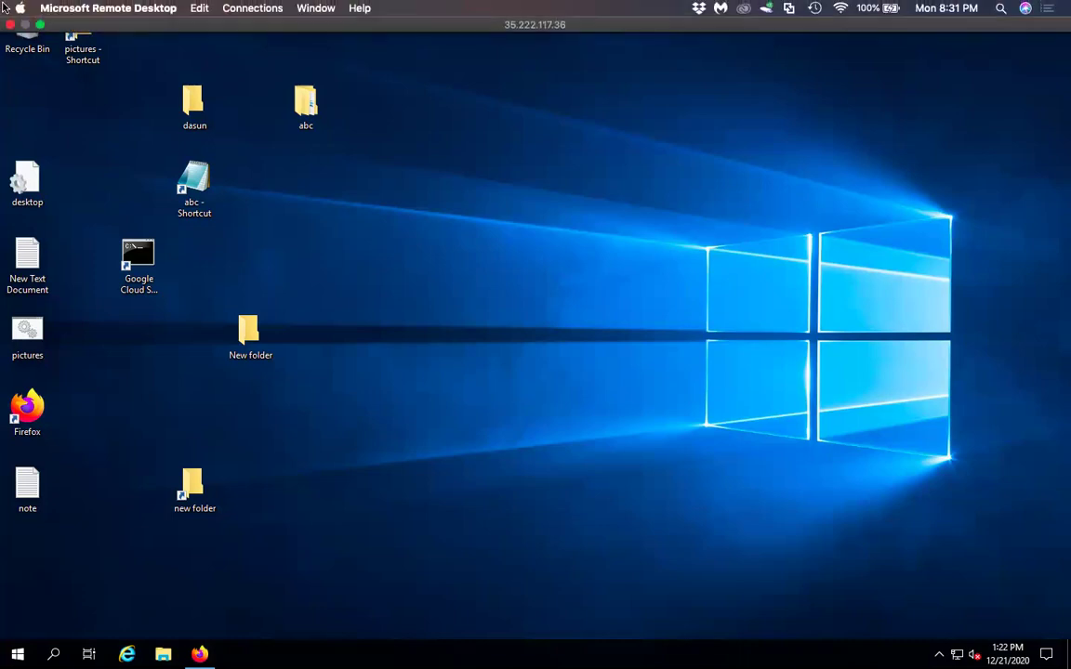
Close the current remote session and reconnect to 35.222.117.36, entering the user name
{"action": "left_click", "coordinate": [42, 19]}
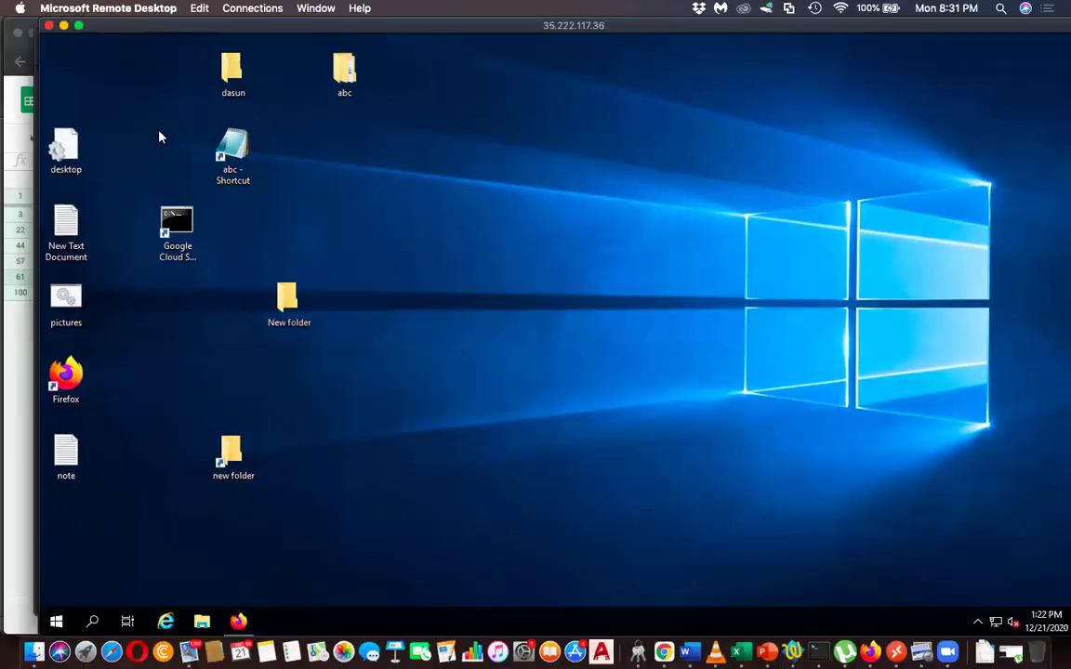
{"action": "left_click", "coordinate": [49, 26]}
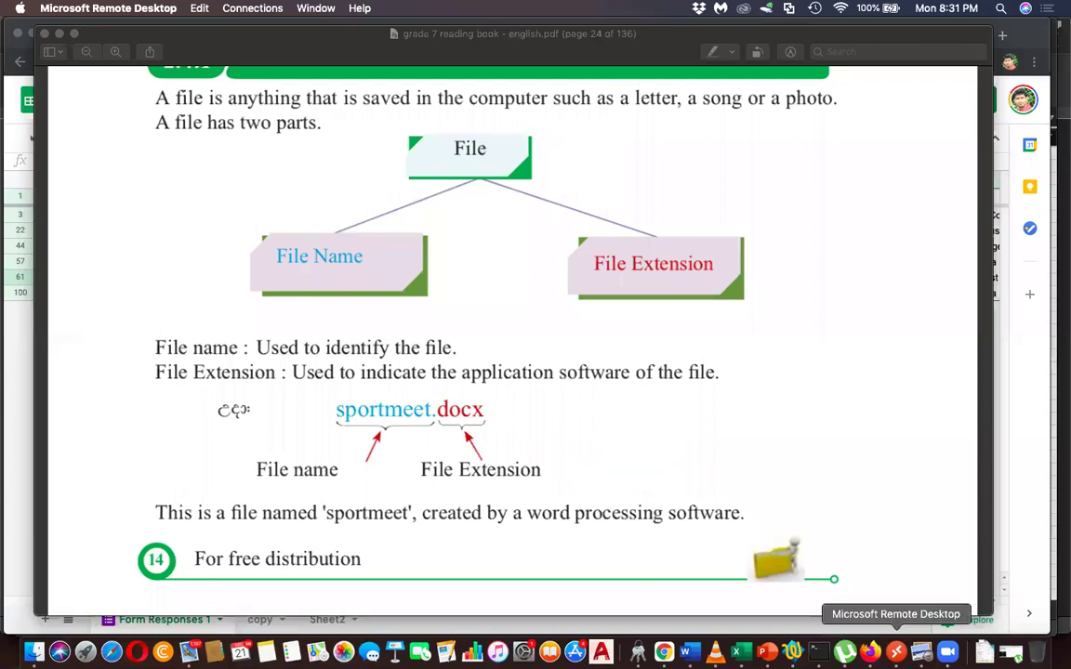
{"action": "left_click", "coordinate": [892, 652]}
{"action": "double_click", "coordinate": [684, 395]}
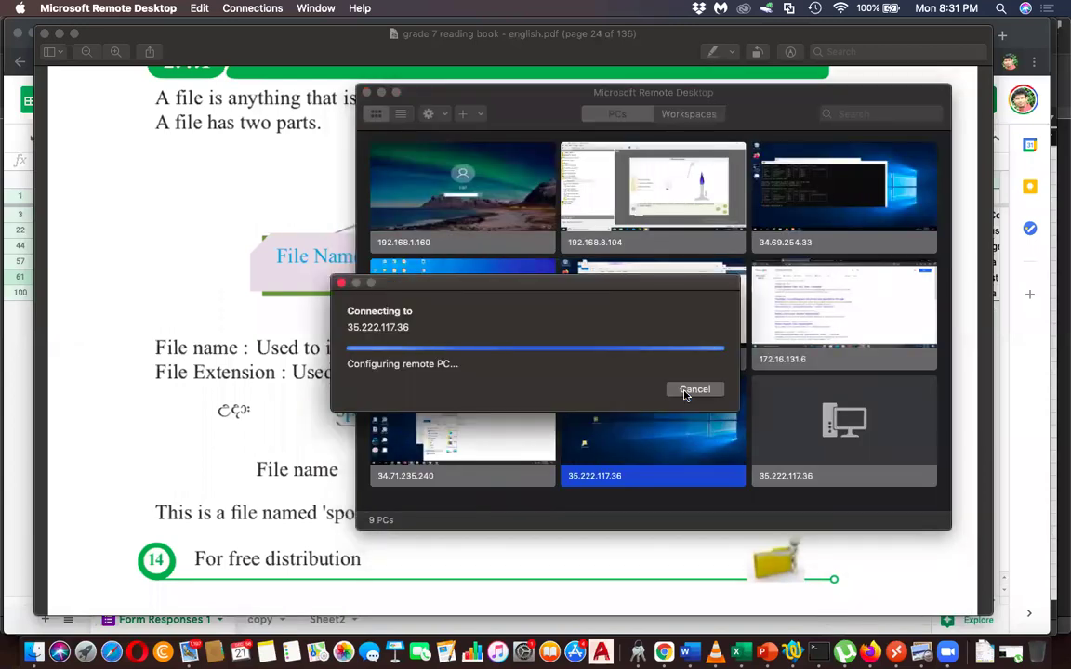
{"action": "type", "text": "admin"}
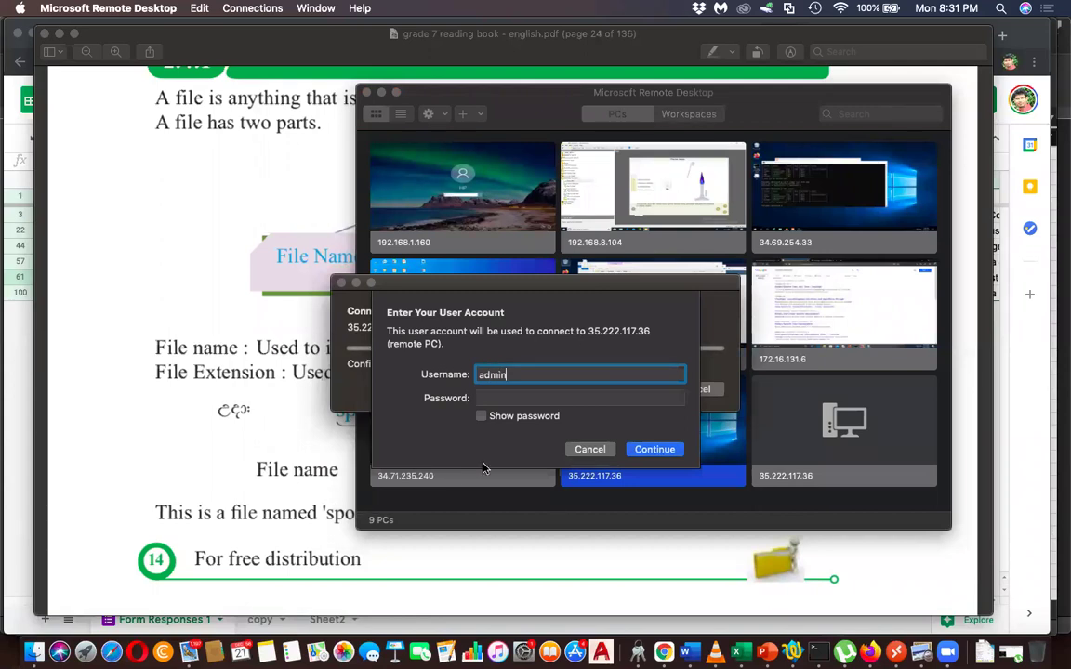
Copy the password from the notes, paste it in, and accept the certificate warning to connect
{"action": "left_click", "coordinate": [266, 651]}
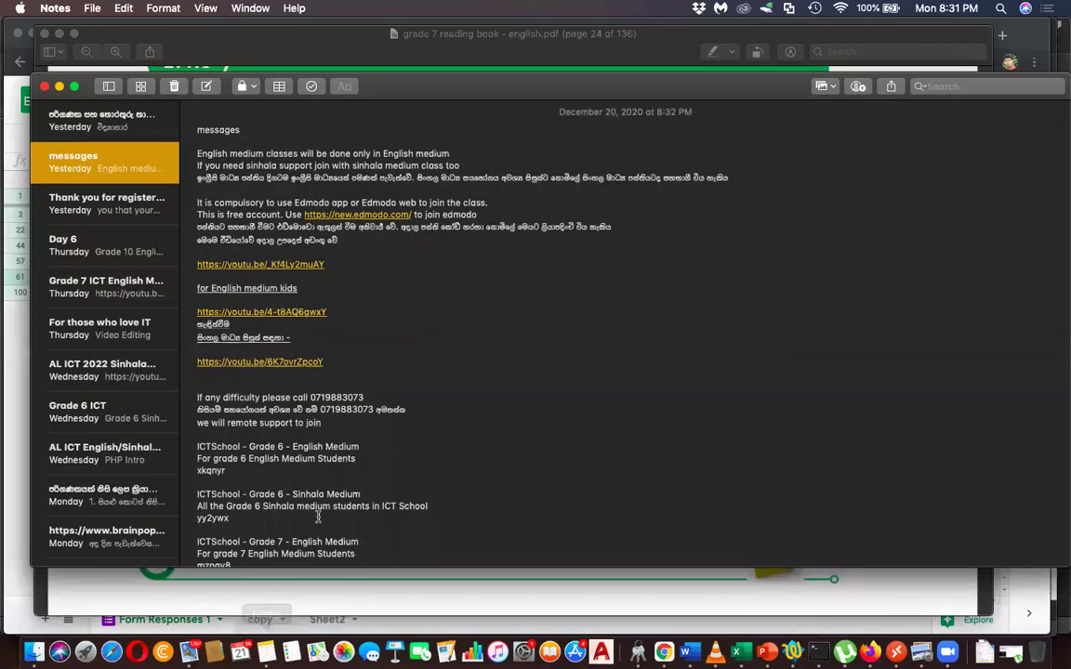
{"action": "scroll", "coordinate": [317, 518], "scroll_direction": "down", "scroll_amount": 10}
{"action": "left_click_drag", "start_coordinate": [274, 537], "coordinate": [187, 532]}
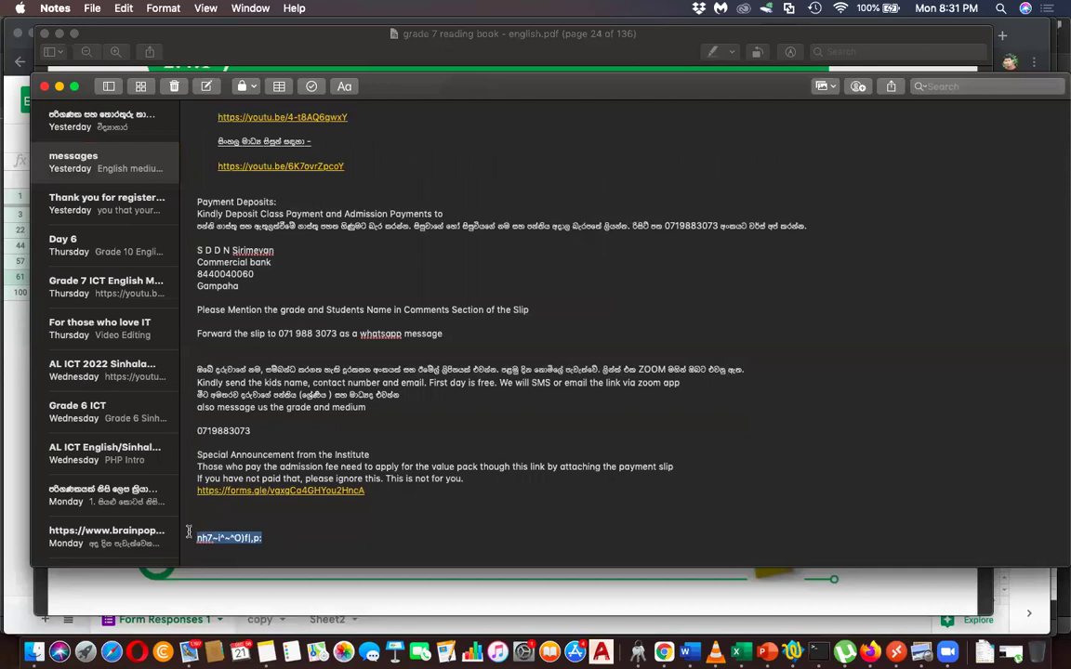
{"action": "left_click", "coordinate": [61, 87]}
{"action": "left_click", "coordinate": [513, 398]}
{"action": "key", "text": "super+v"}
{"action": "left_click", "coordinate": [664, 448]}
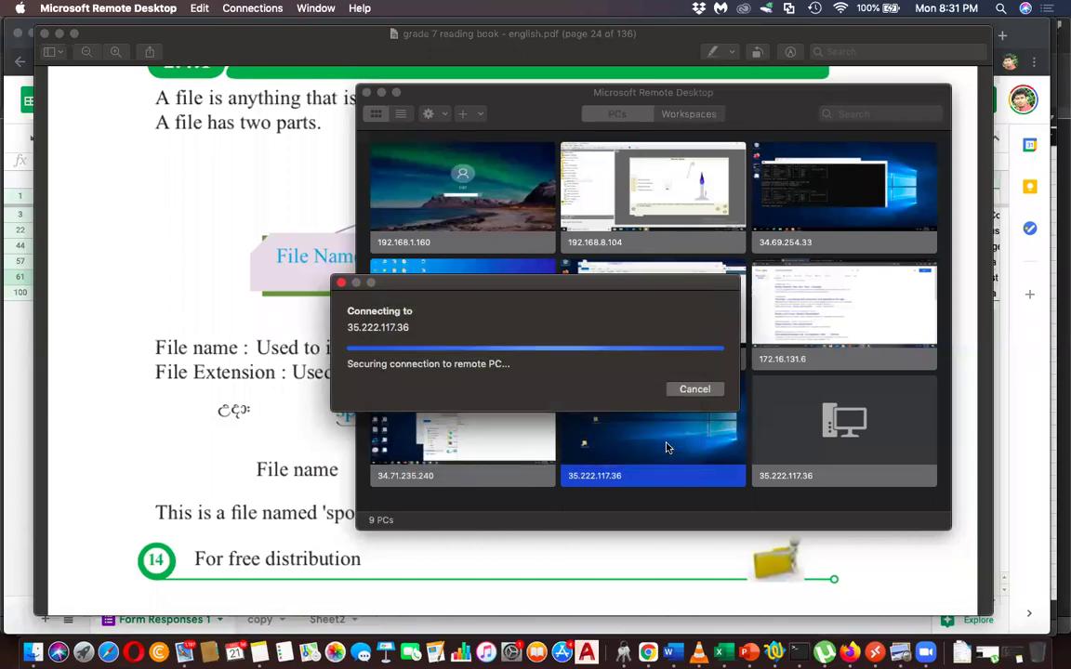
{"action": "left_click", "coordinate": [710, 398]}
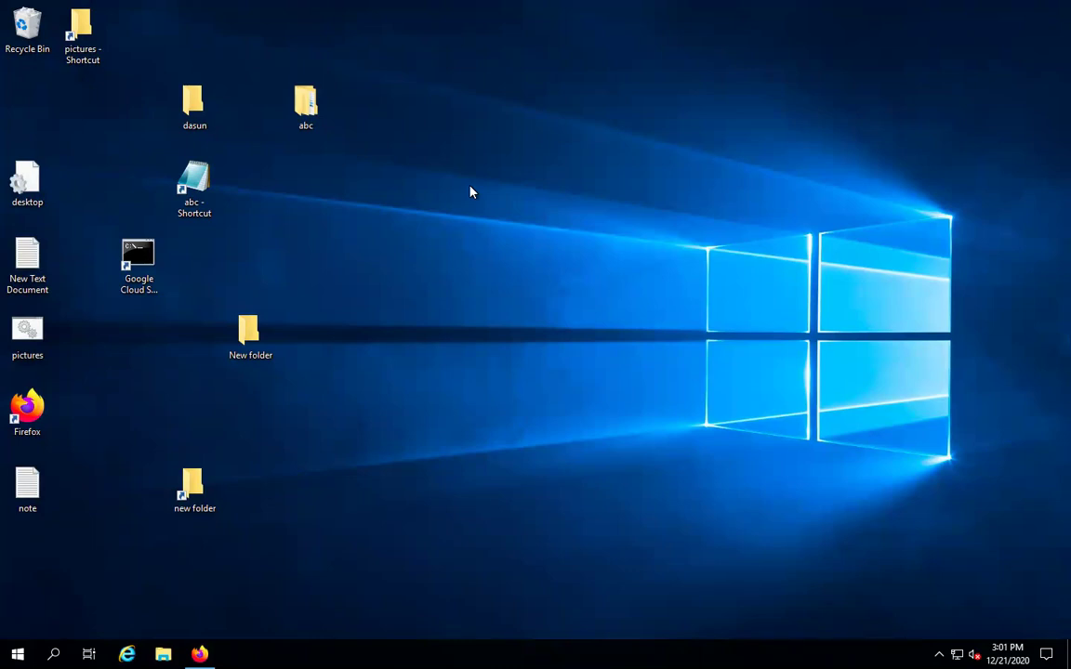
Right-click an empty spot on the remote desktop to show its context menu
{"action": "right_click", "coordinate": [496, 272]}
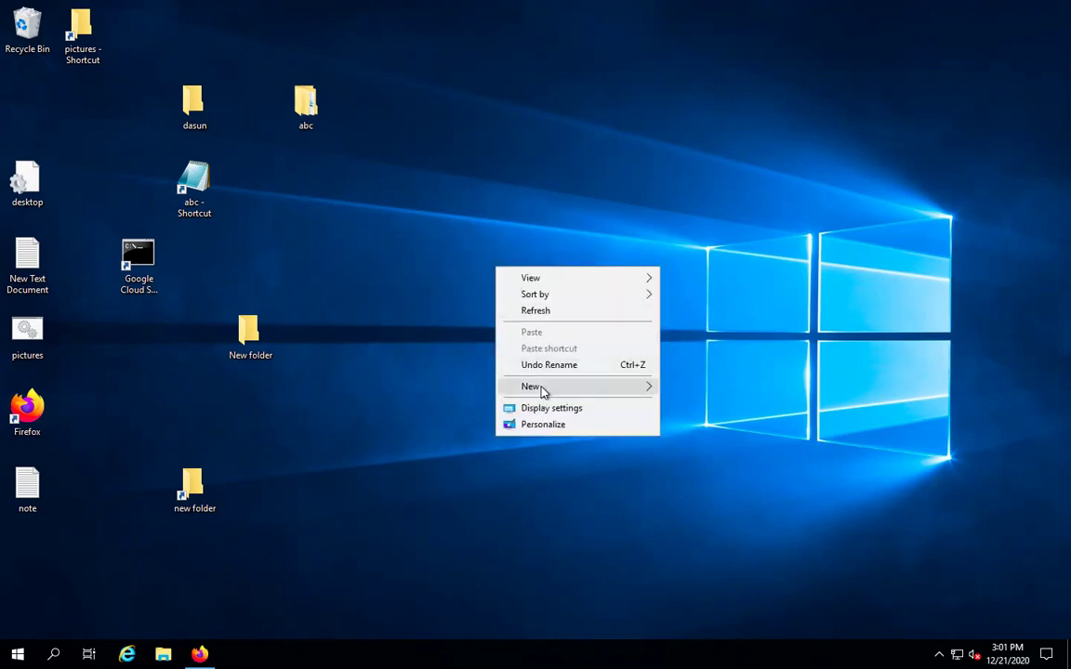
Create a new desktop folder via New > Folder and name it abcdefg
{"action": "mouse_move", "coordinate": [543, 391]}
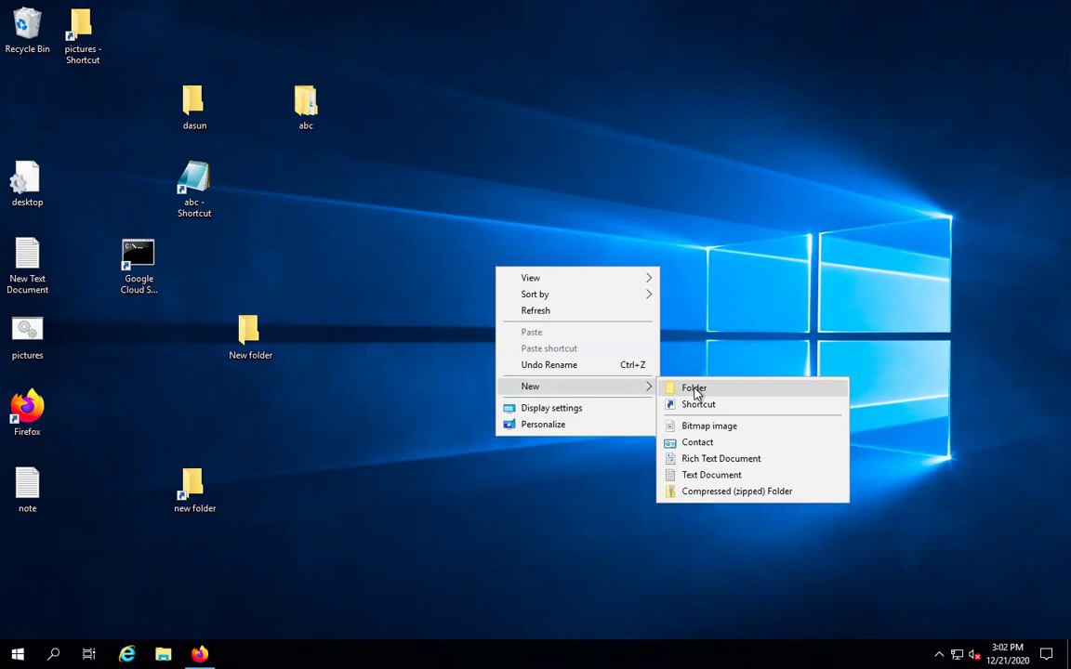
{"action": "left_click", "coordinate": [696, 391]}
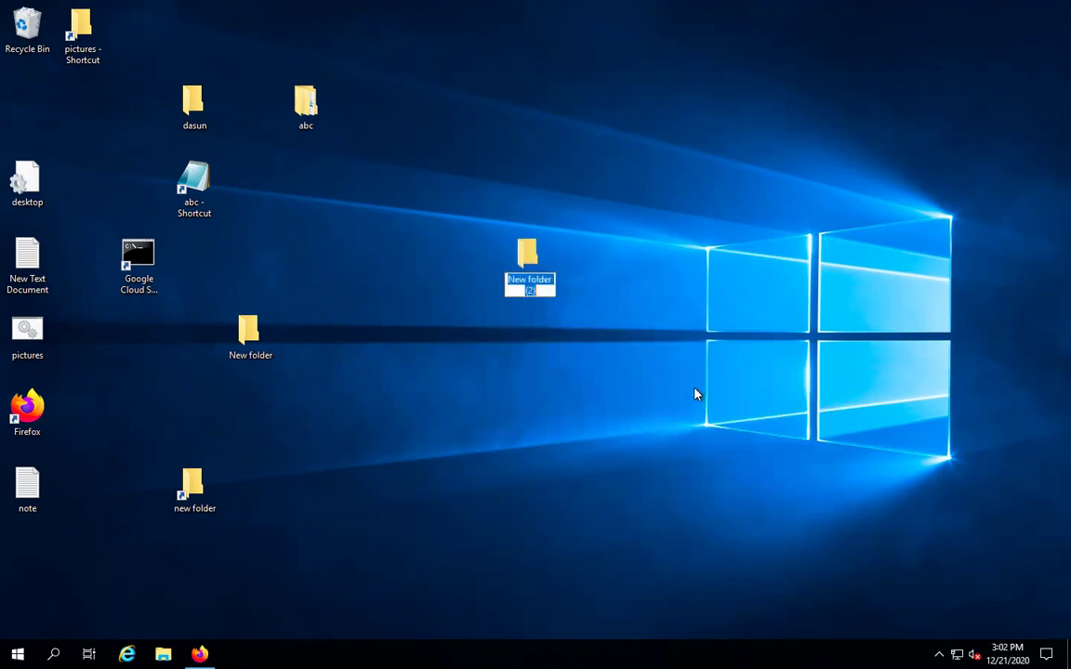
{"action": "type", "text": "abcdefg"}
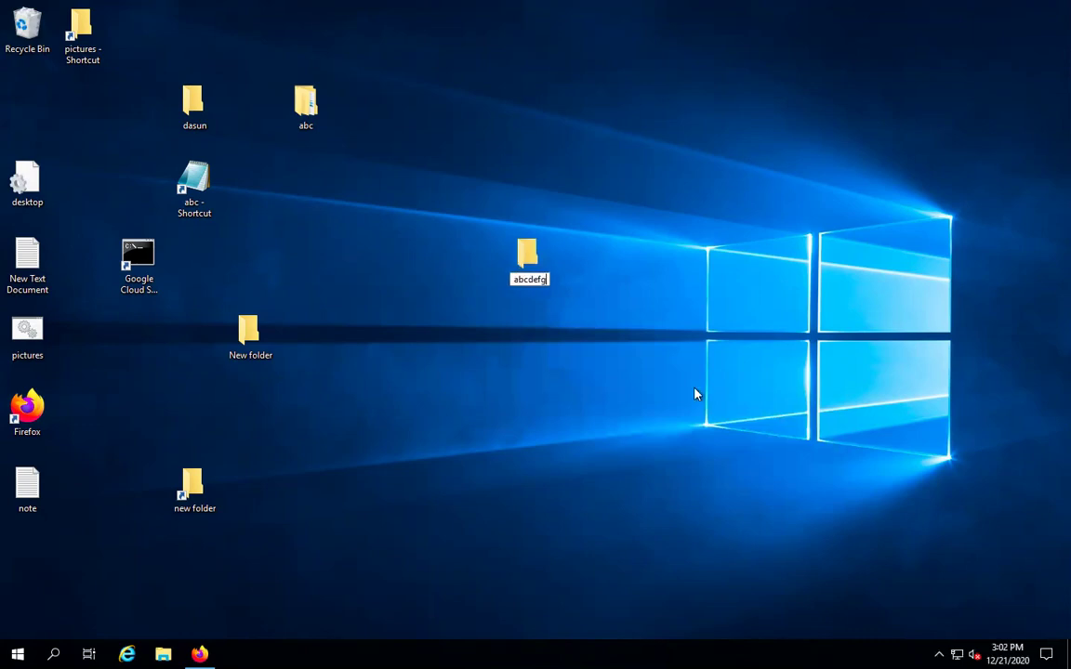
{"action": "key", "text": "Return"}
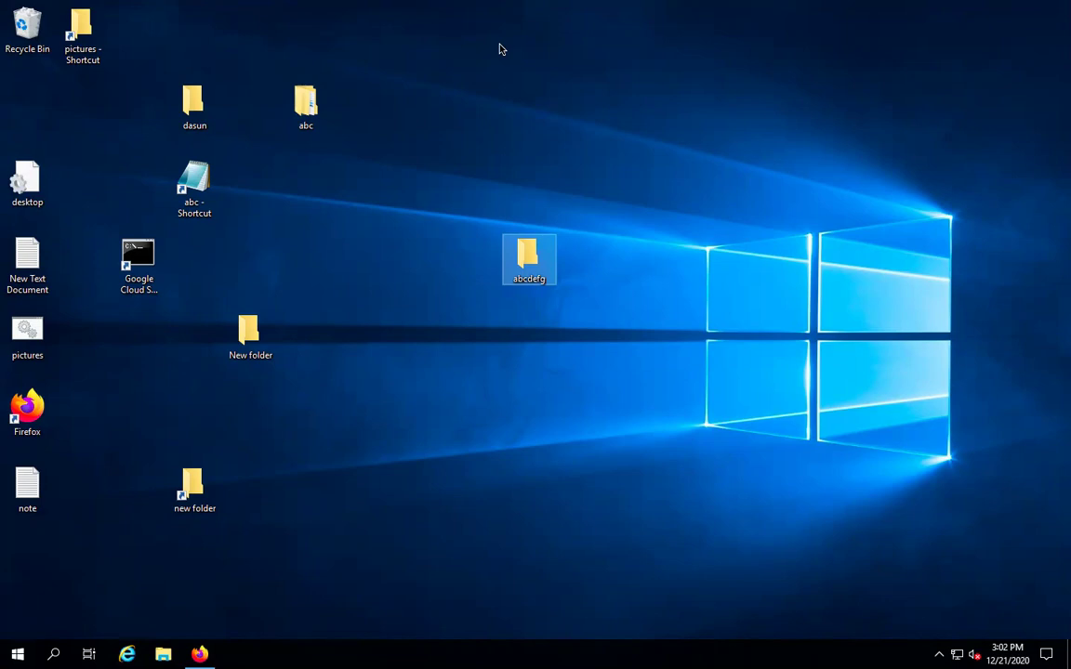
Search the Start menu for 'key' and launch On-Screen Keyboard
{"action": "left_click", "coordinate": [526, 426]}
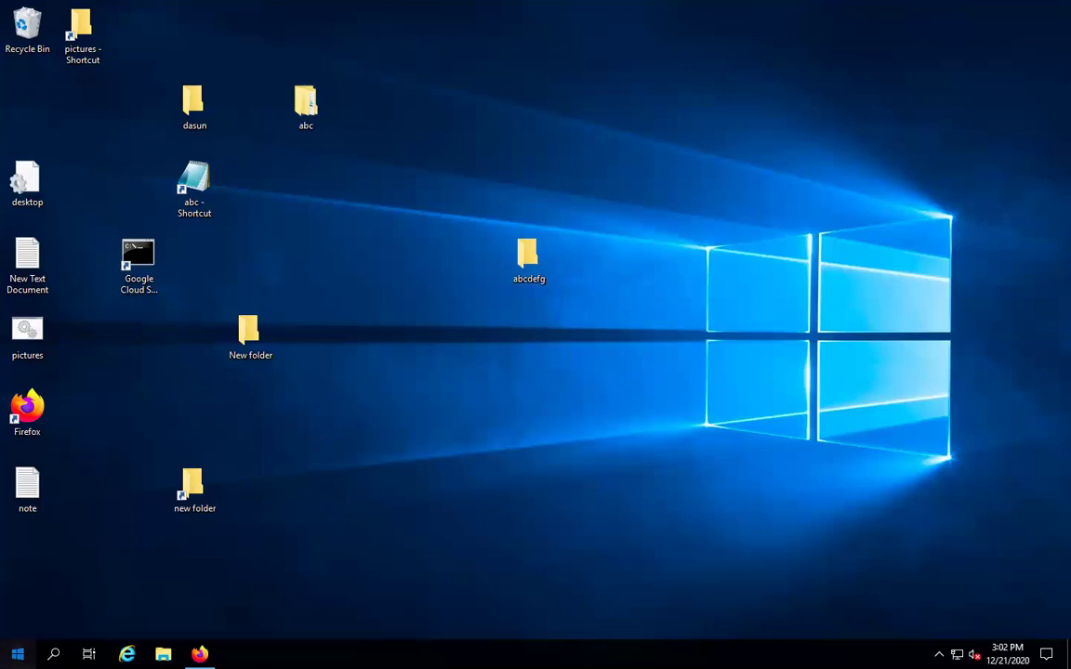
{"action": "left_click", "coordinate": [18, 654]}
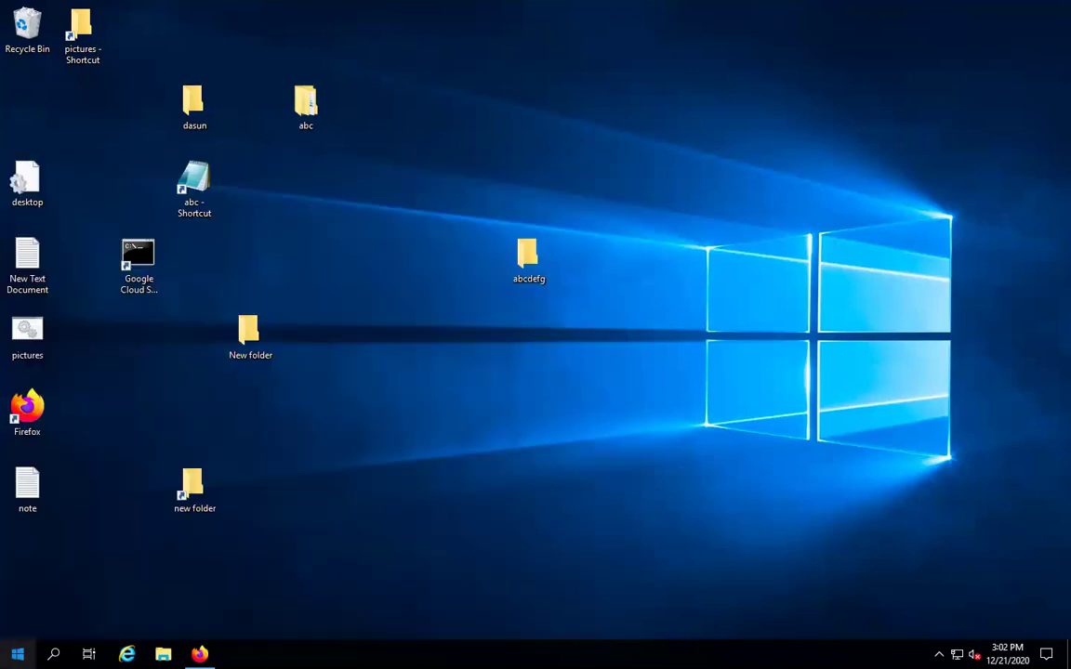
{"action": "left_click", "coordinate": [17, 655]}
{"action": "type", "text": "kwy"}
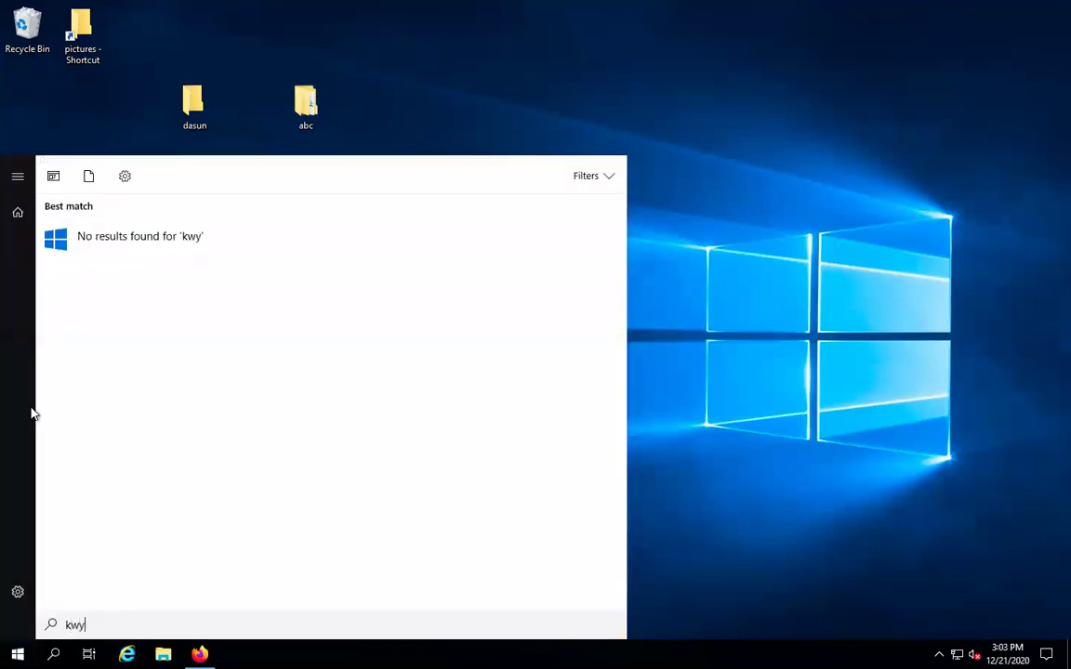
{"action": "key", "text": "BackSpace"}
{"action": "type", "text": "ey"}
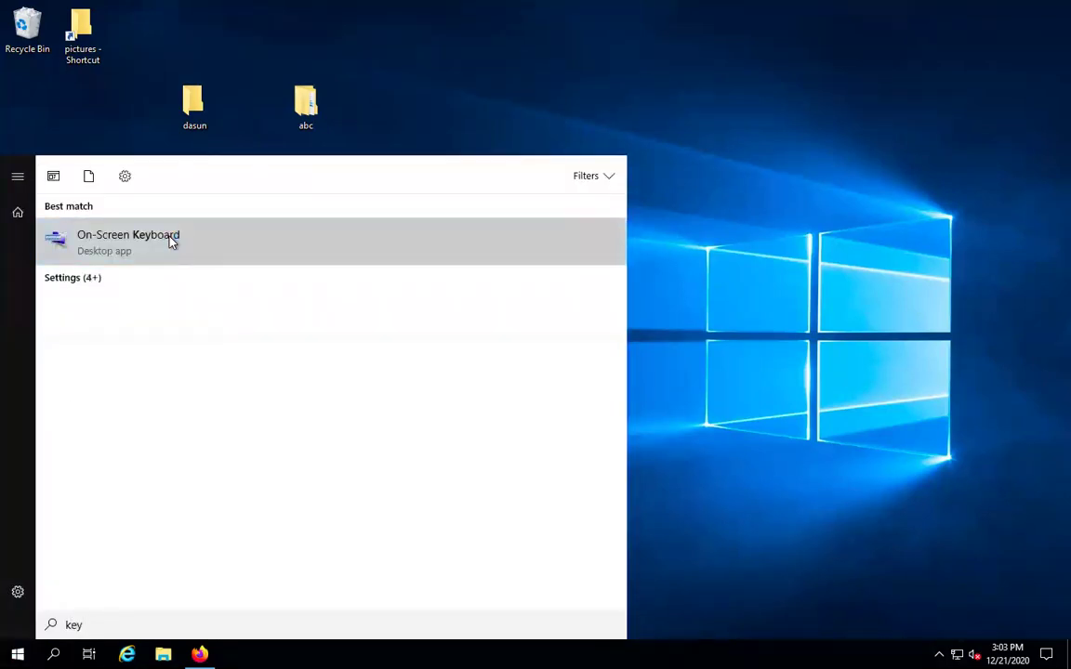
{"action": "left_click", "coordinate": [171, 241]}
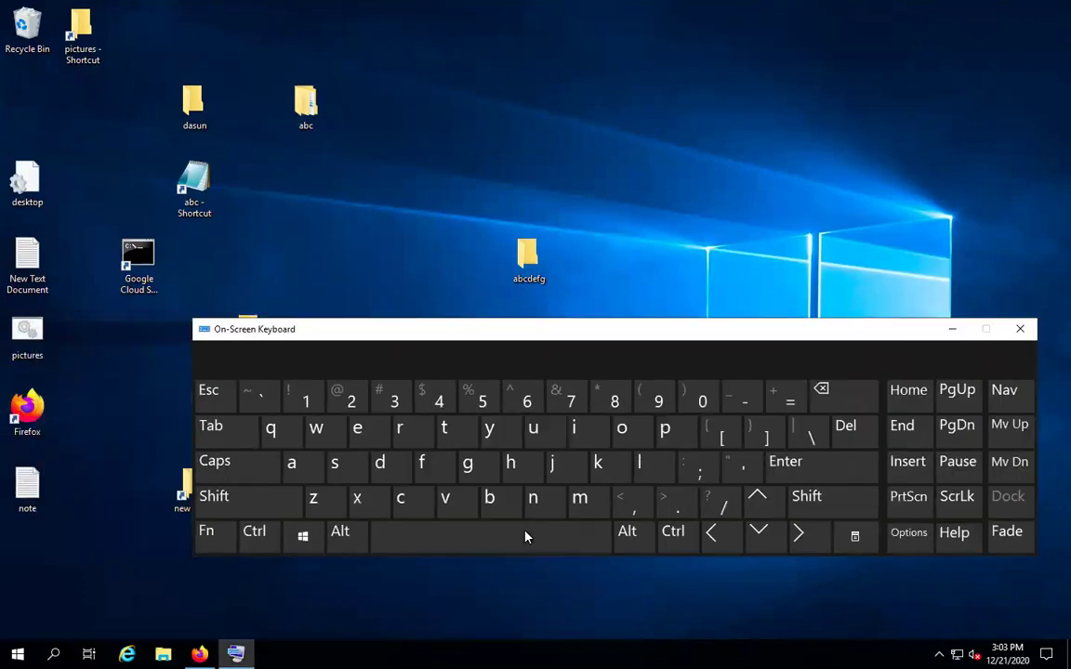
Latch Alt on the On-Screen Keyboard and drag abcdefg beside itself to make 'abcdefg - Shortcut'
{"action": "left_click", "coordinate": [654, 554]}
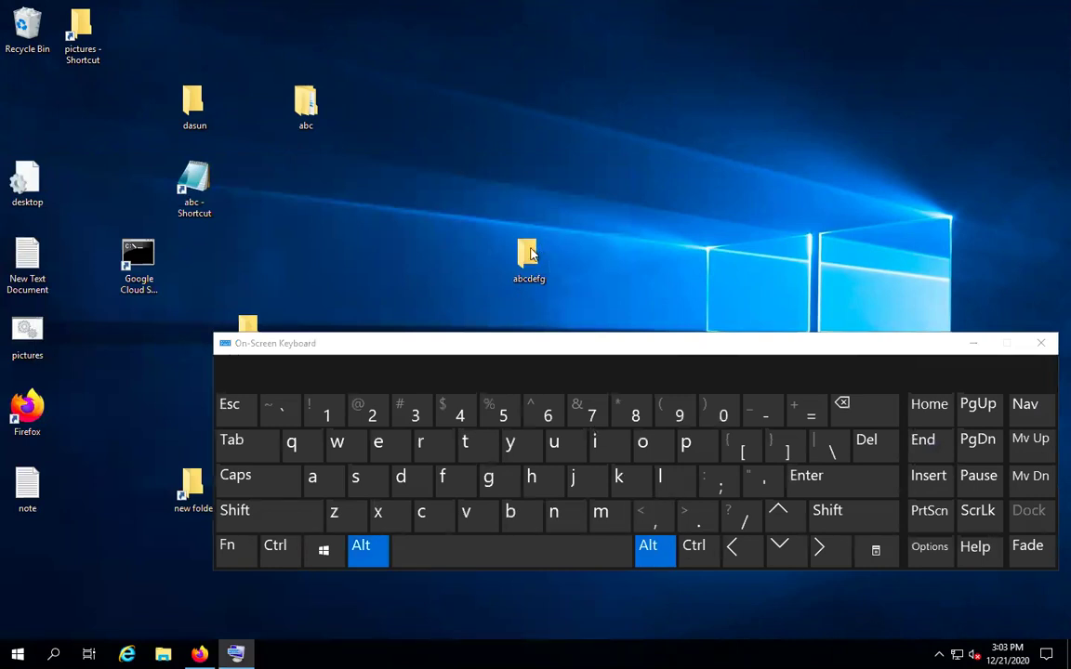
{"action": "left_click_drag", "start_coordinate": [534, 251], "coordinate": [698, 205]}
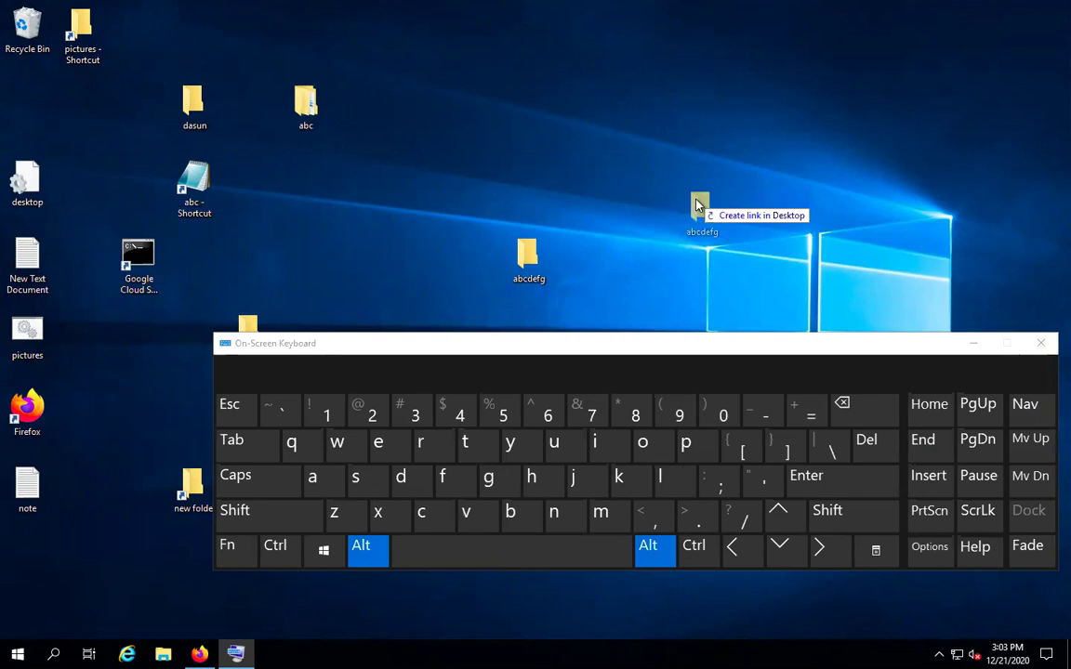
{"action": "left_click_drag", "start_coordinate": [699, 205], "coordinate": [676, 232]}
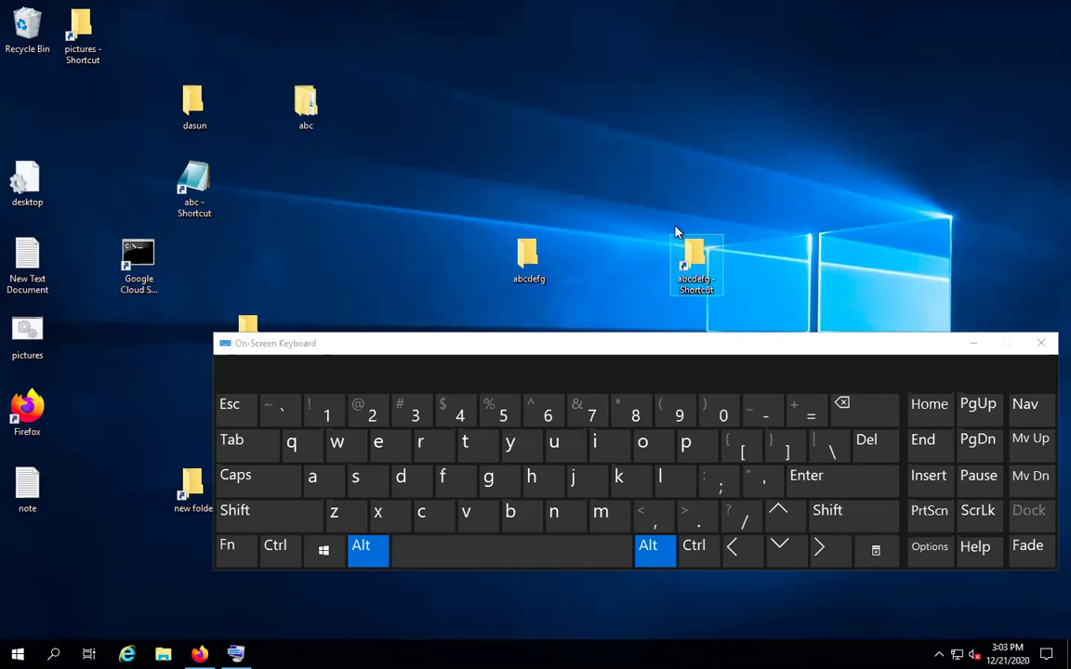
{"action": "left_click", "coordinate": [525, 263]}
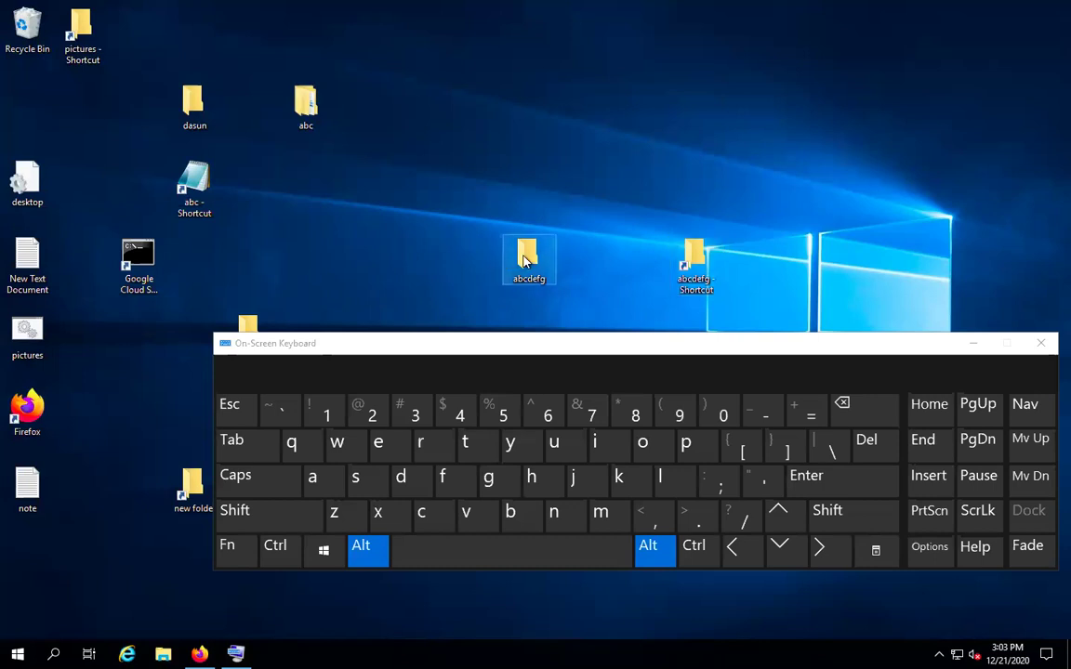
{"action": "left_click", "coordinate": [365, 558]}
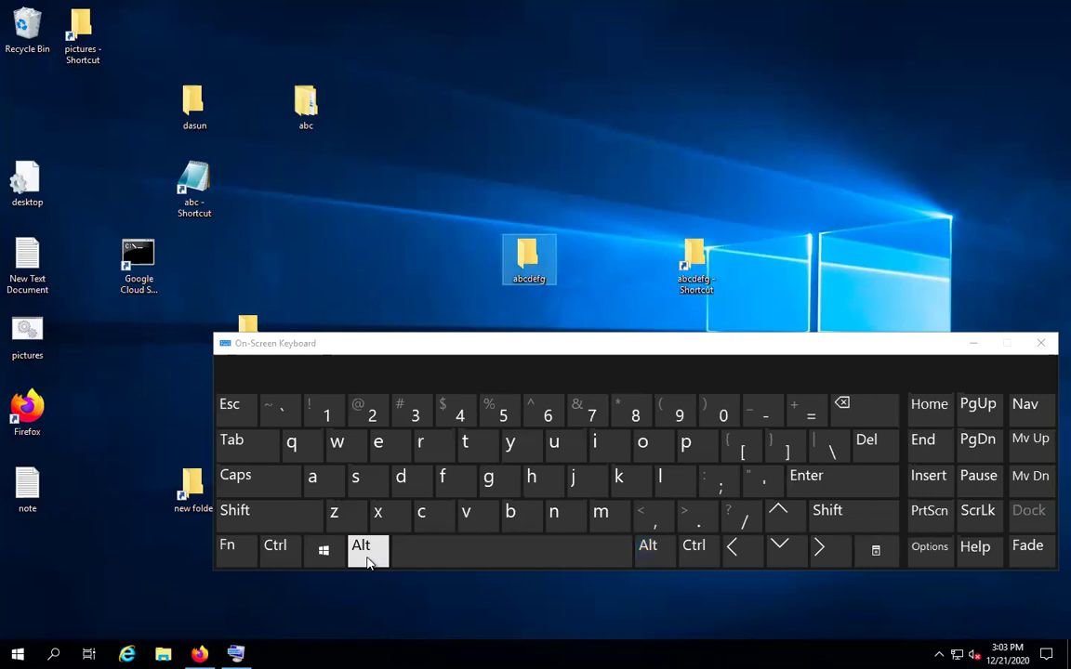
{"action": "left_click", "coordinate": [368, 558]}
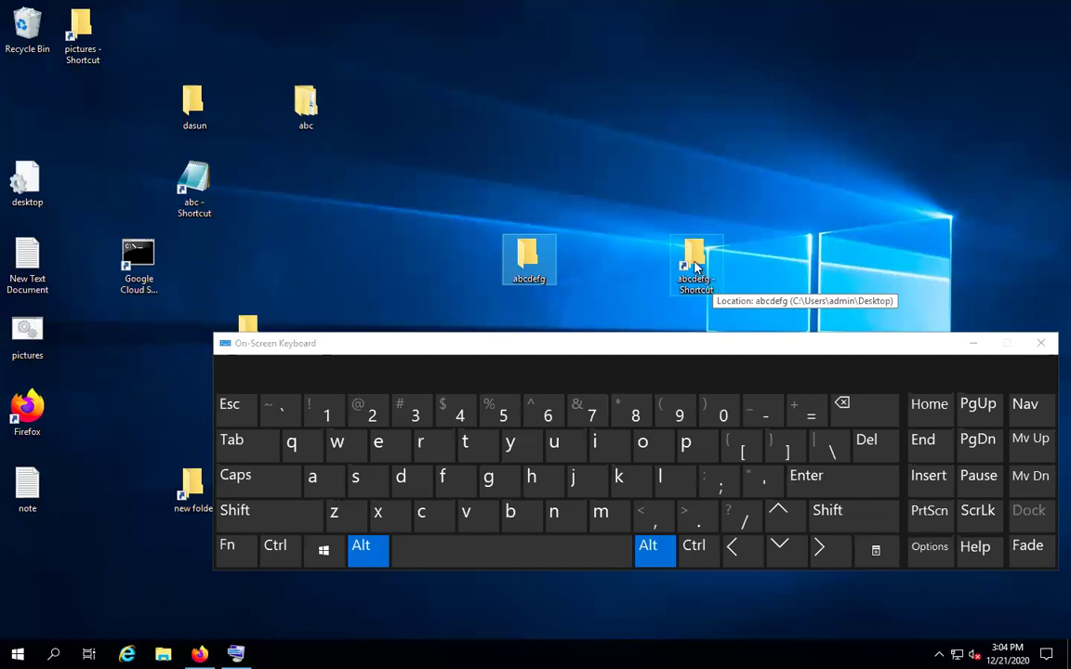
{"action": "left_click", "coordinate": [531, 253]}
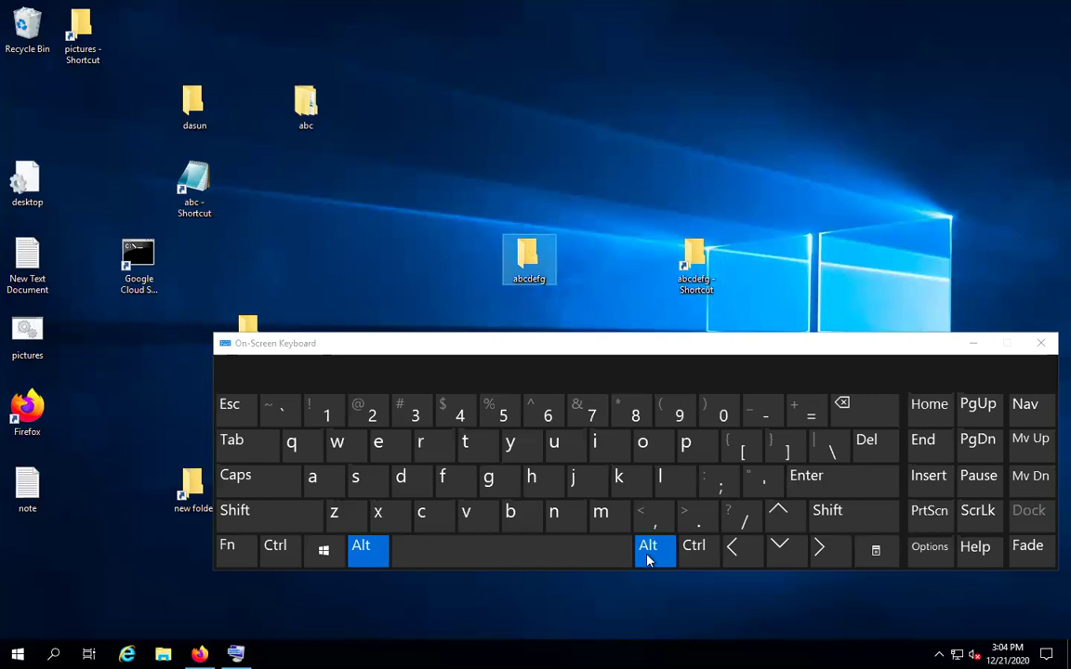
{"action": "left_click", "coordinate": [832, 491]}
{"action": "key", "text": "f"}
{"action": "left_click", "coordinate": [859, 482]}
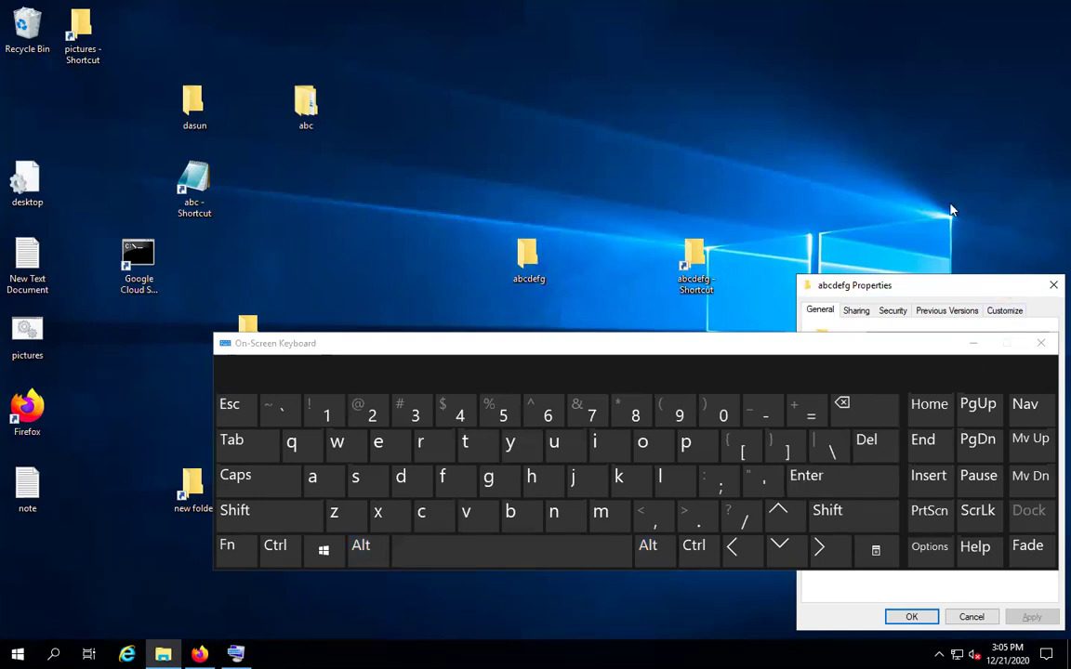
{"action": "left_click_drag", "start_coordinate": [918, 48], "coordinate": [954, 31]}
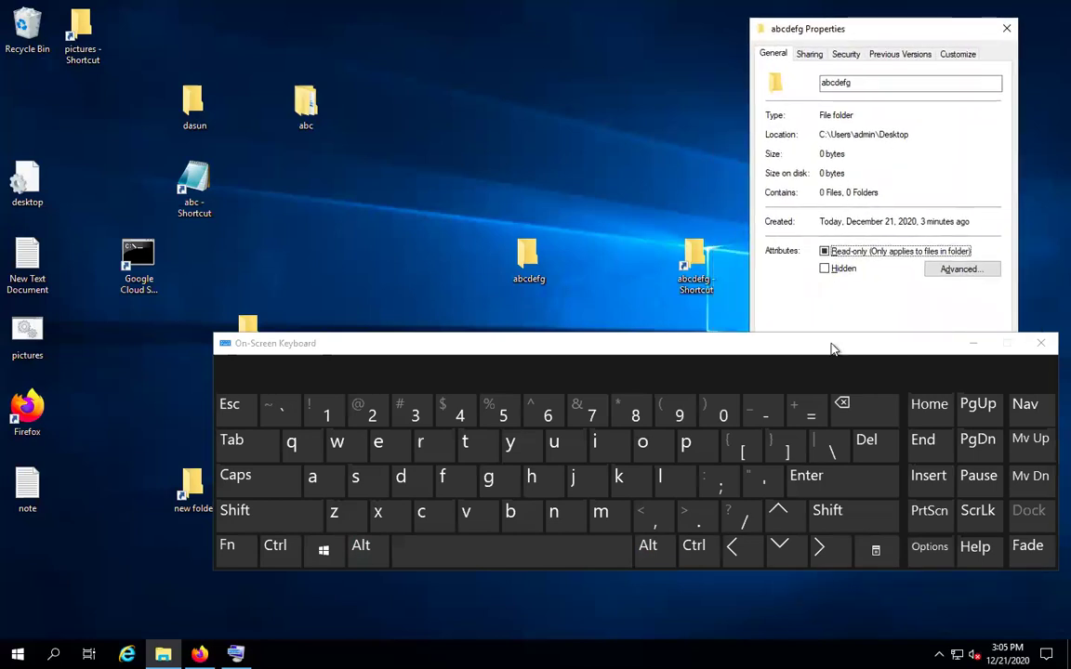
{"action": "left_click", "coordinate": [638, 420]}
{"action": "left_click_drag", "start_coordinate": [638, 421], "coordinate": [733, 399]}
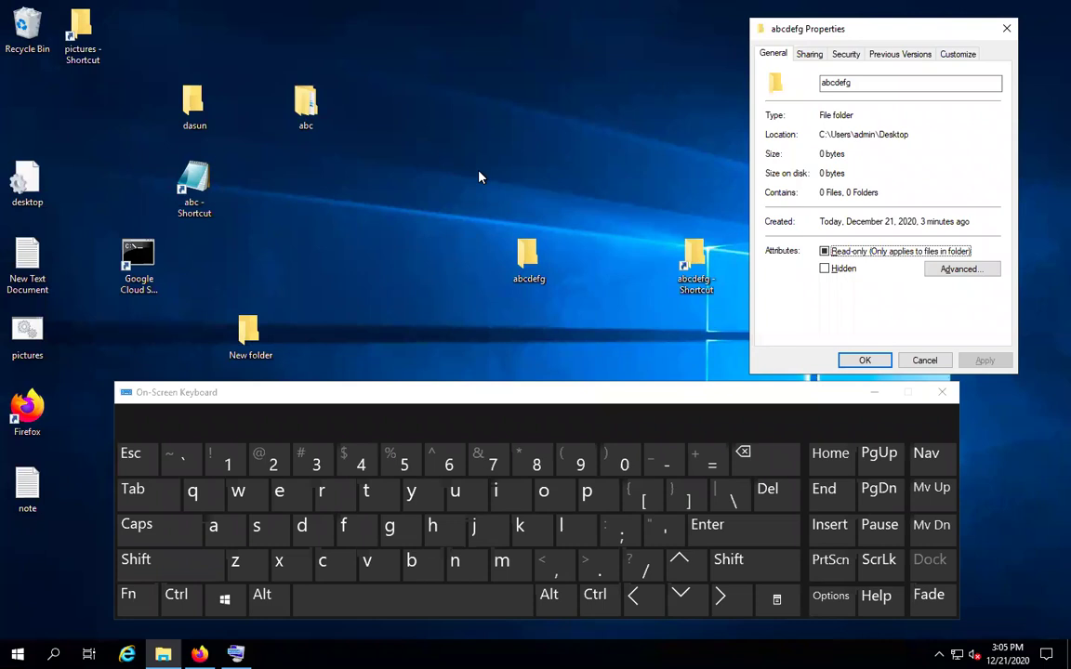
{"action": "left_click", "coordinate": [535, 249]}
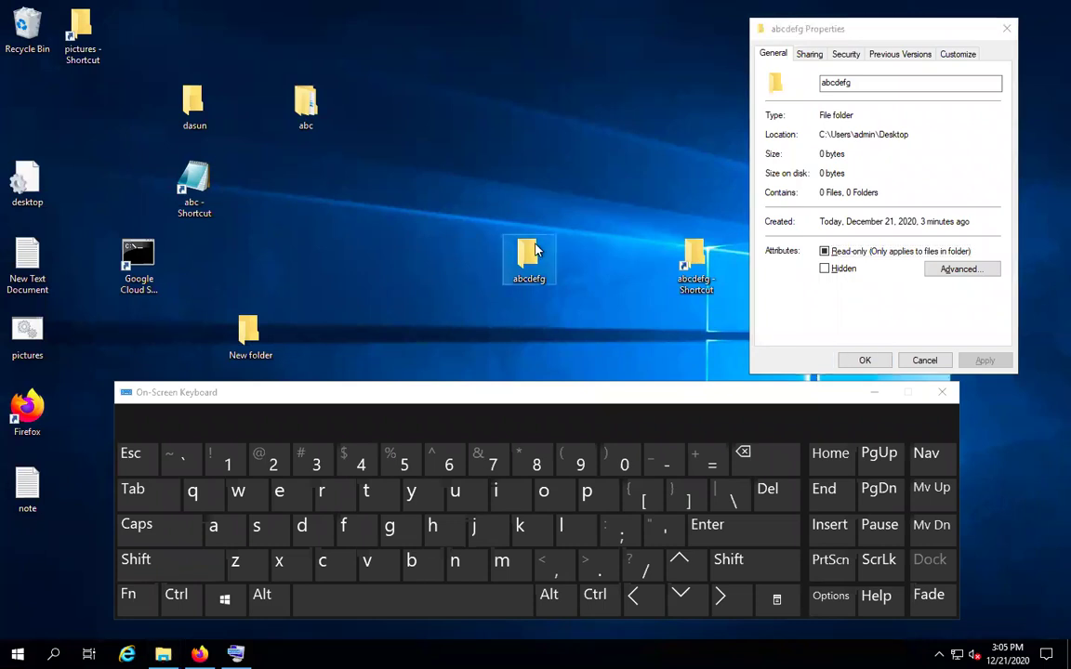
{"action": "key", "text": "3"}
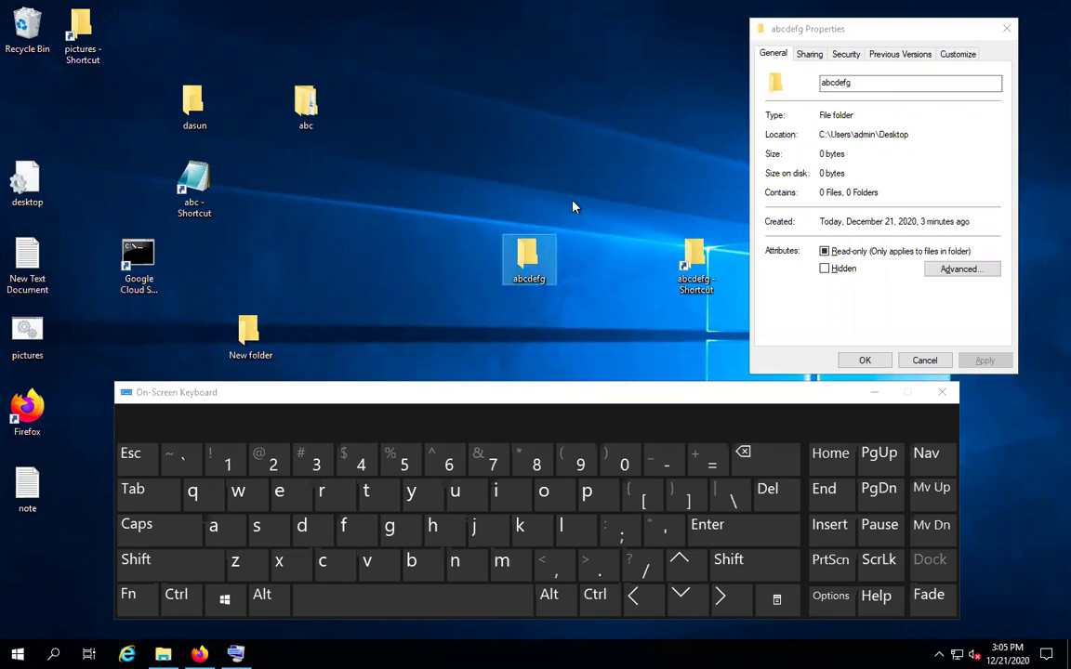
{"action": "left_click", "coordinate": [865, 31]}
{"action": "left_click", "coordinate": [888, 276]}
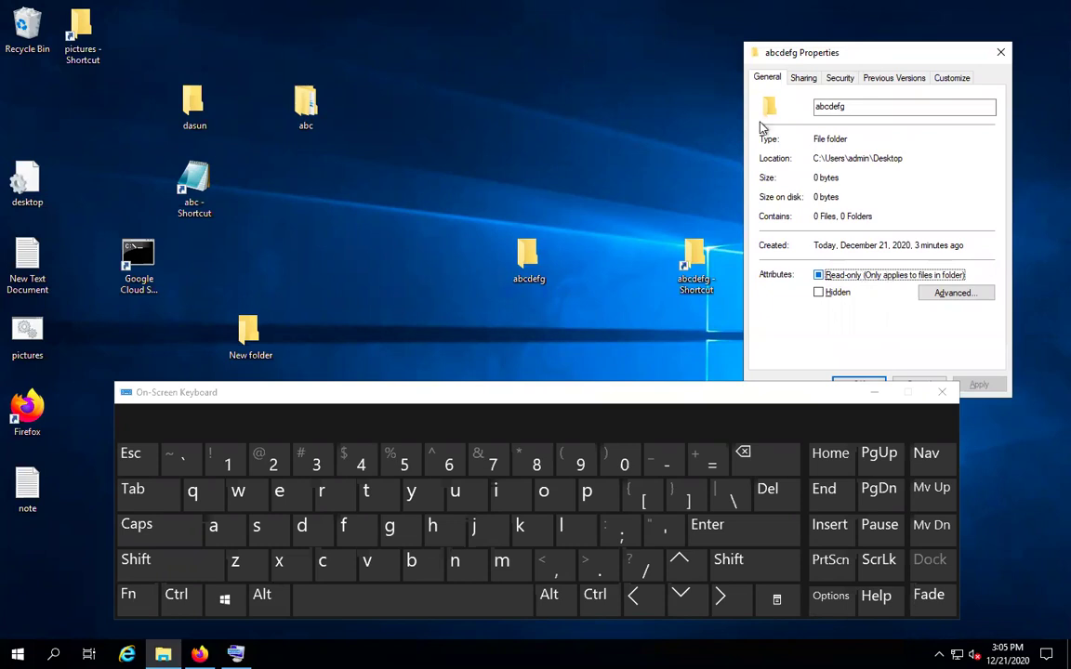
{"action": "mouse_move", "coordinate": [432, 37]}
{"action": "left_click", "coordinate": [175, 91]}
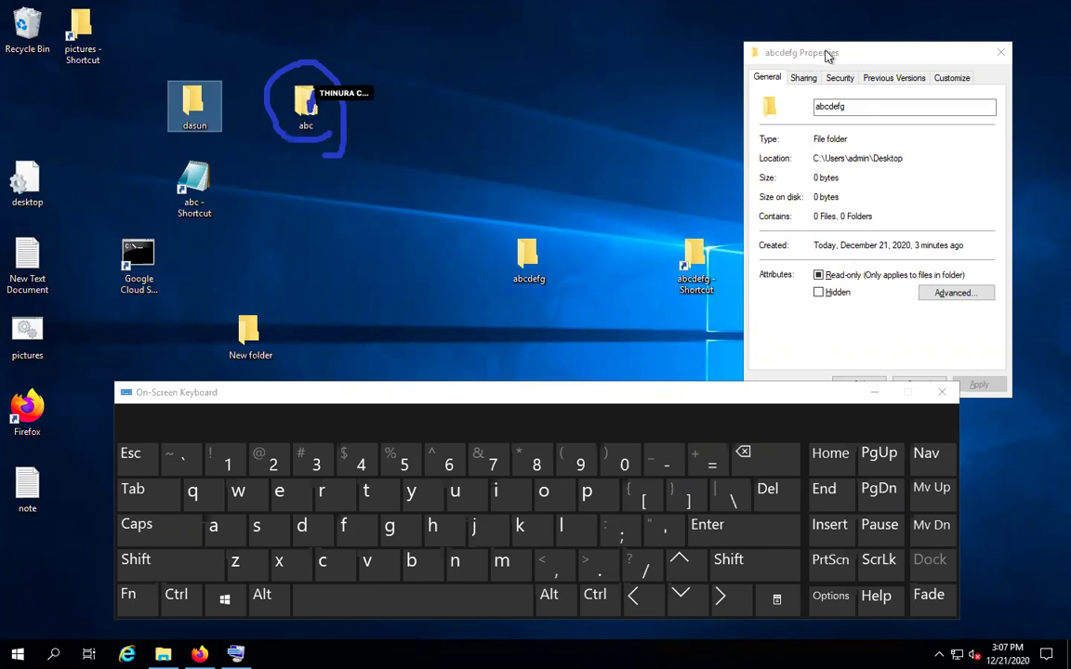
{"action": "left_click_drag", "start_coordinate": [846, 39], "coordinate": [893, 18]}
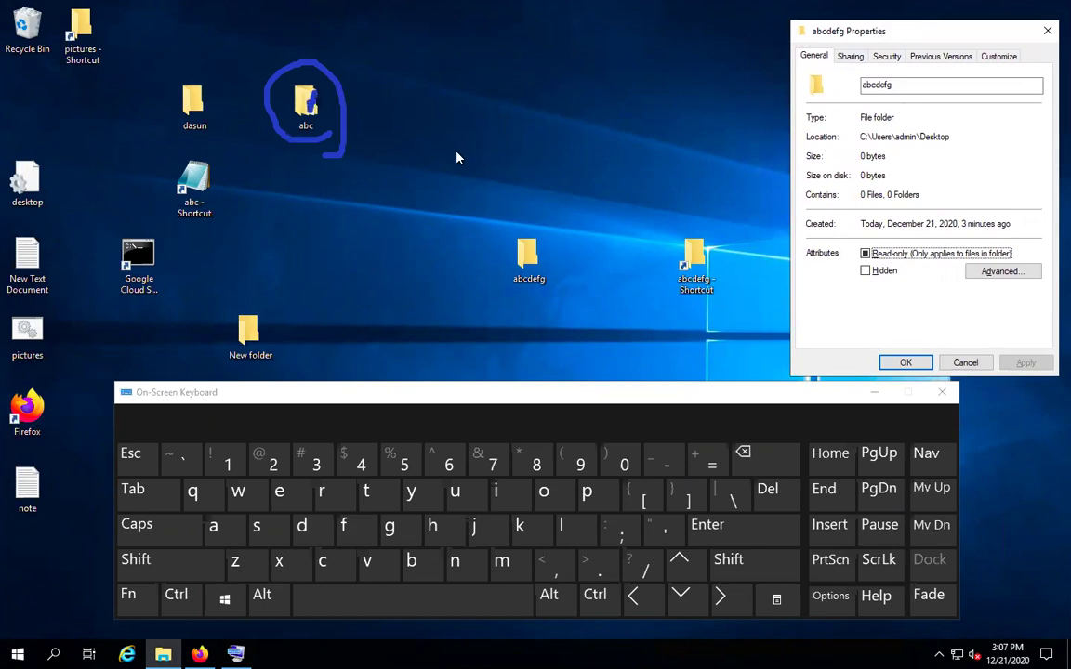
{"action": "left_click", "coordinate": [325, 95]}
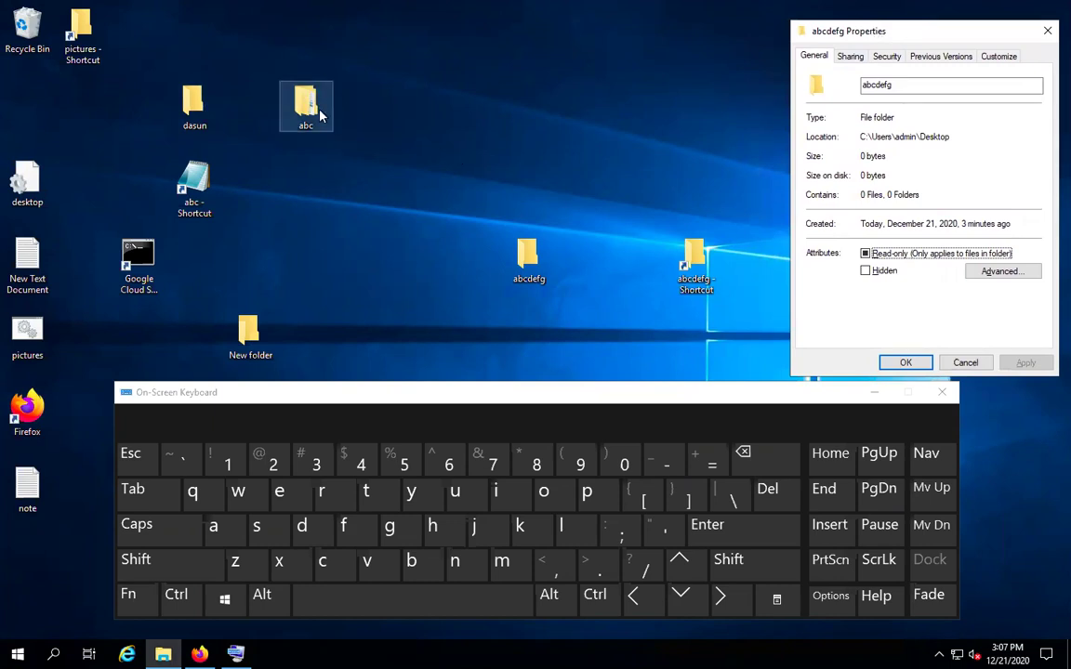
{"action": "left_click", "coordinate": [343, 83]}
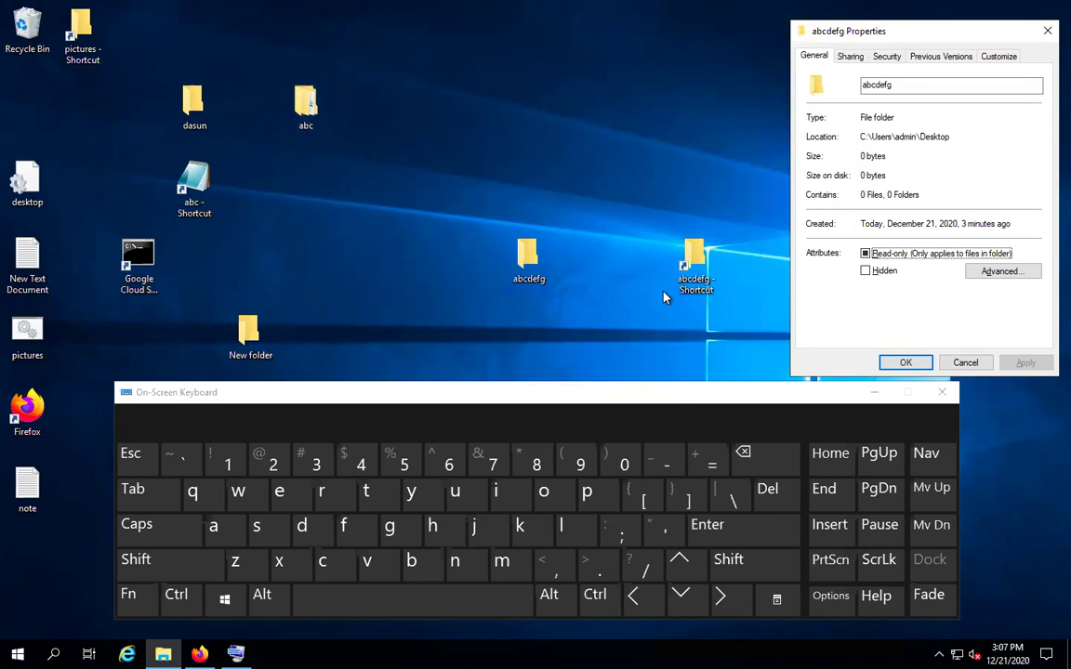
Open abcdefg - Shortcut's Properties with Alt+Enter and line it up beside the folder's Properties at the top
{"action": "left_click", "coordinate": [699, 258]}
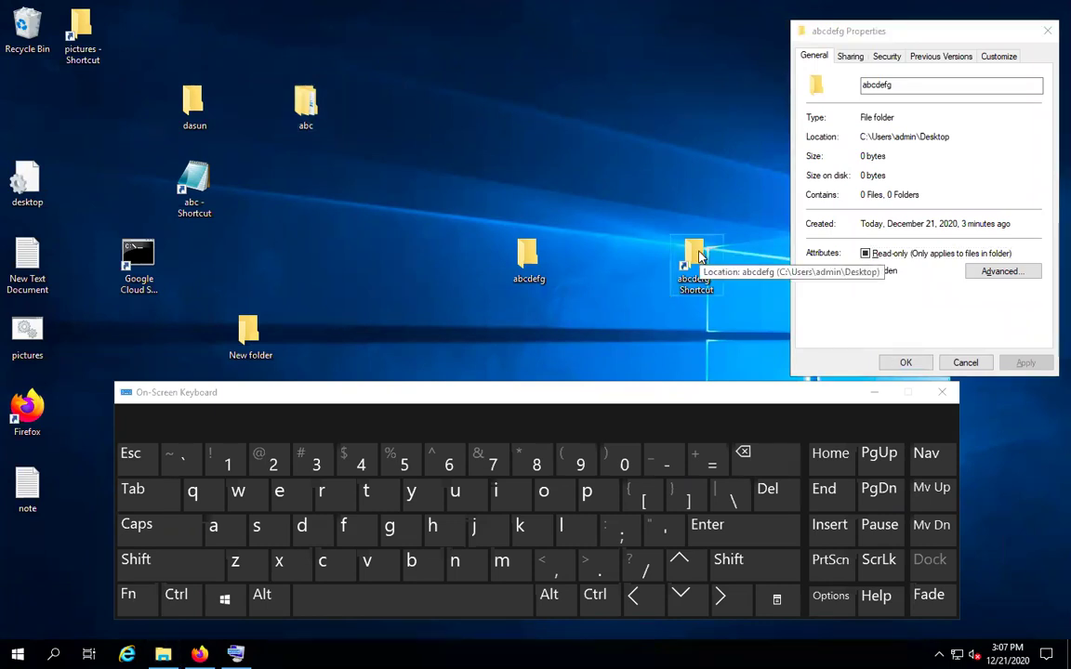
{"action": "key", "text": "alt+Return"}
{"action": "left_click_drag", "start_coordinate": [805, 263], "coordinate": [601, 31]}
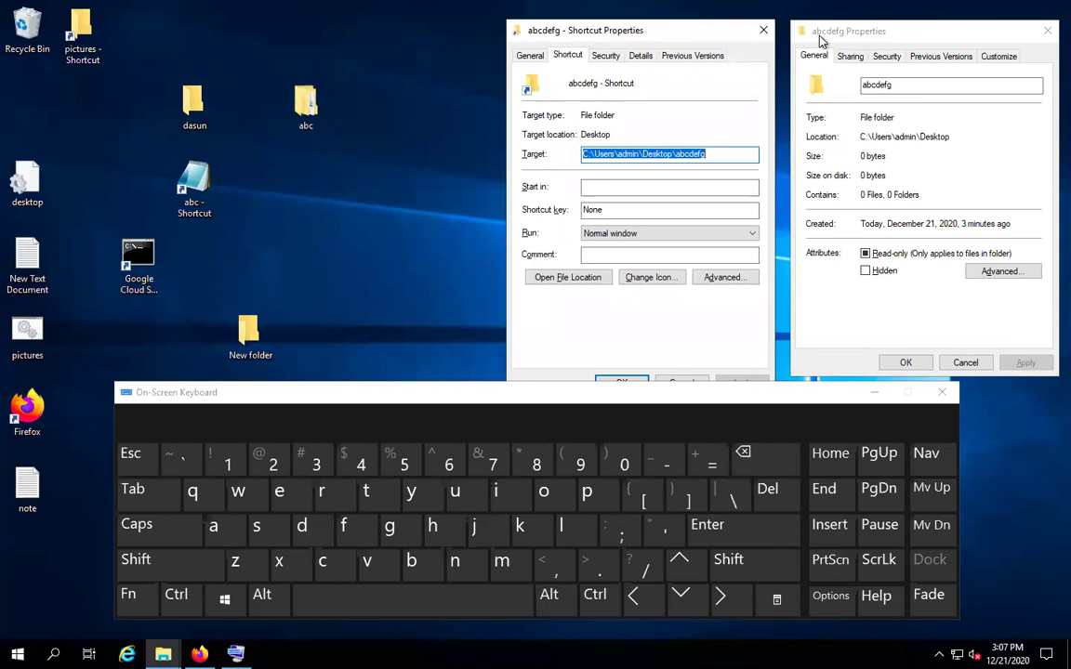
{"action": "left_click_drag", "start_coordinate": [800, 31], "coordinate": [267, 29]}
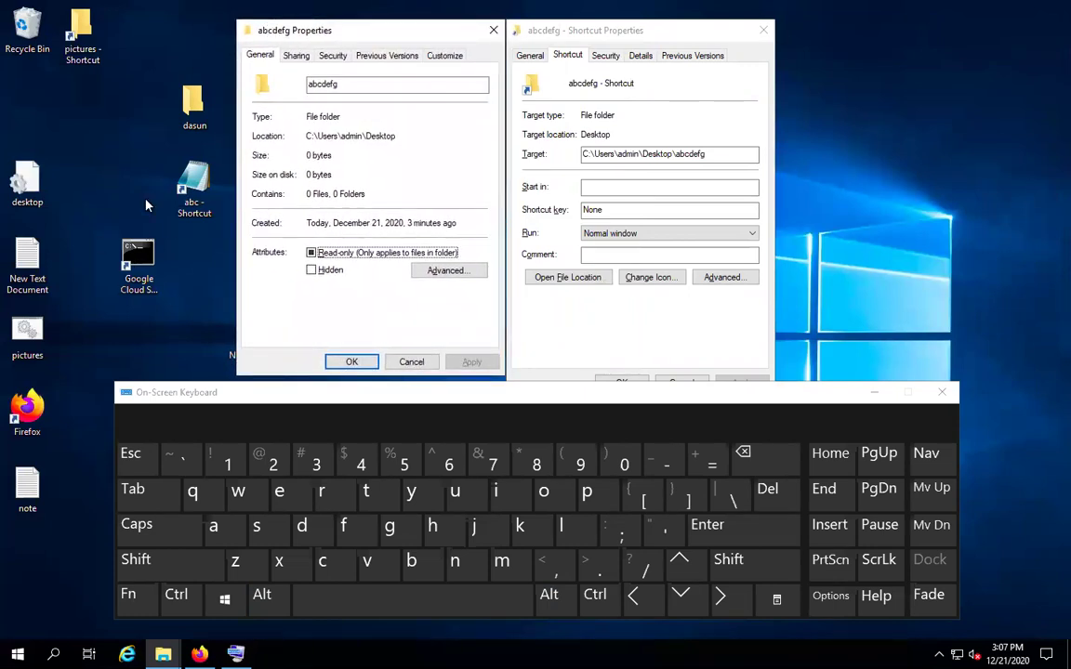
Create a new text document on the desktop via New > Text Document, named hello
{"action": "right_click", "coordinate": [69, 99]}
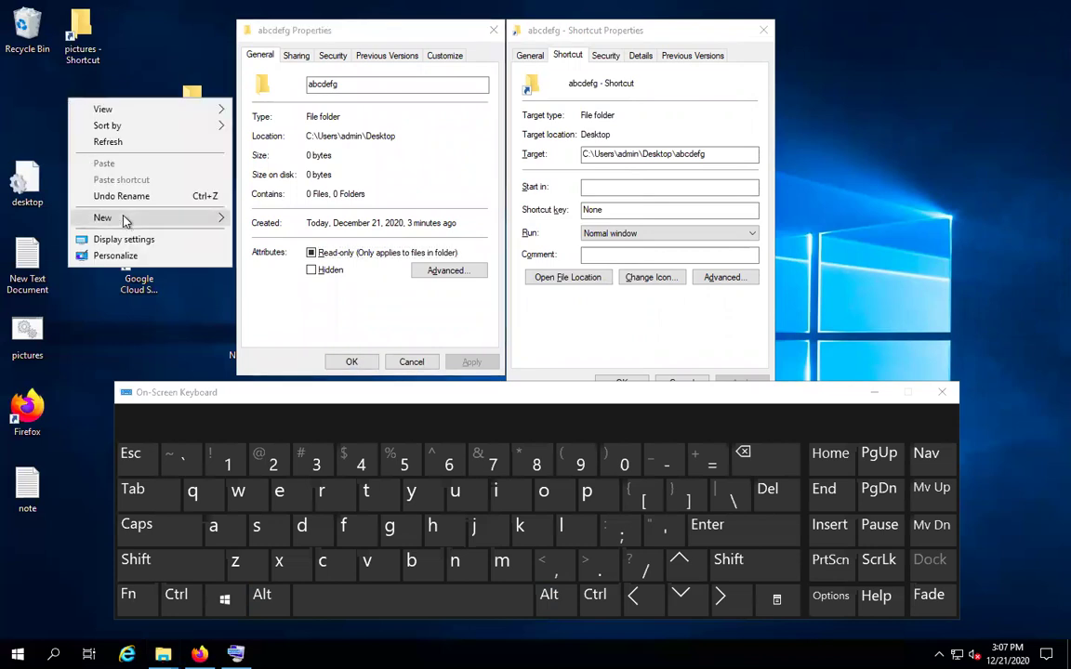
{"action": "mouse_move", "coordinate": [126, 220]}
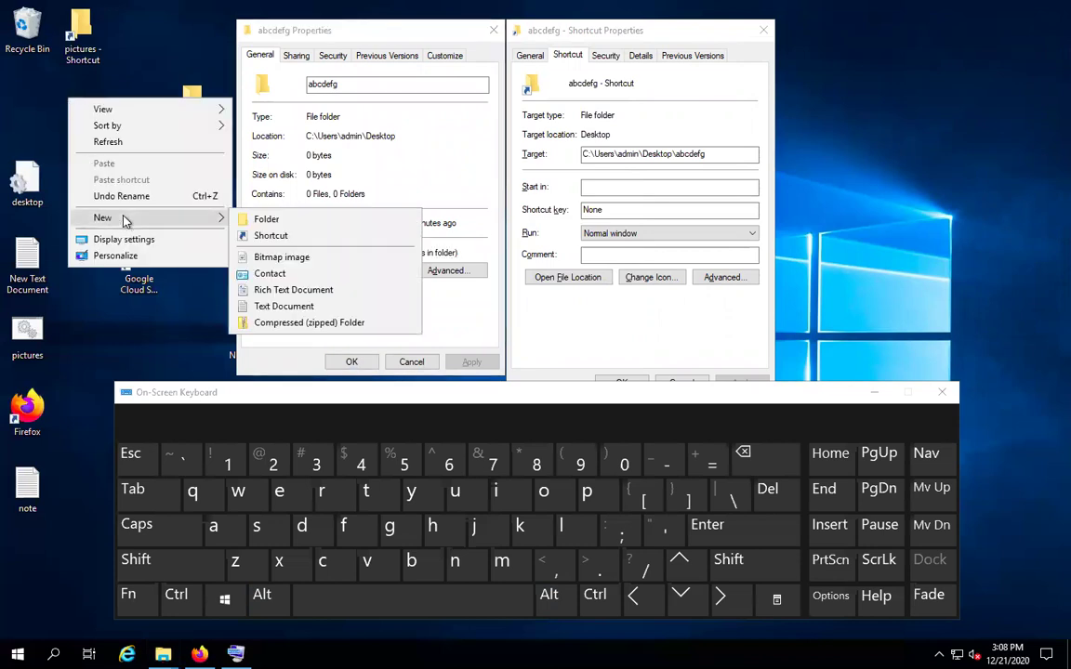
{"action": "left_click", "coordinate": [268, 307]}
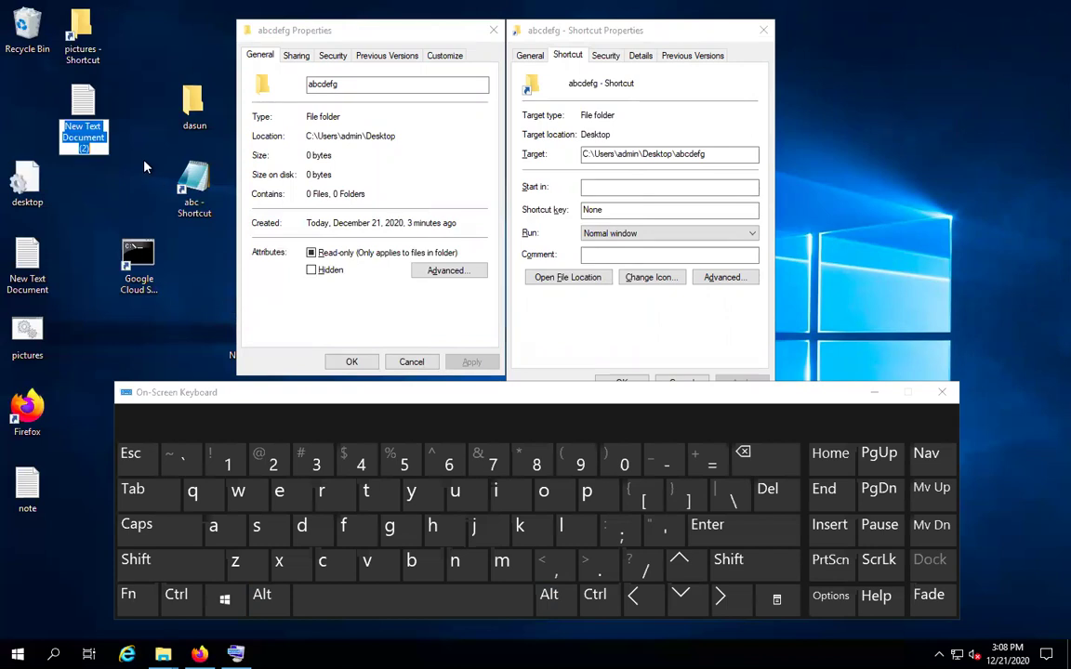
{"action": "type", "text": "hello"}
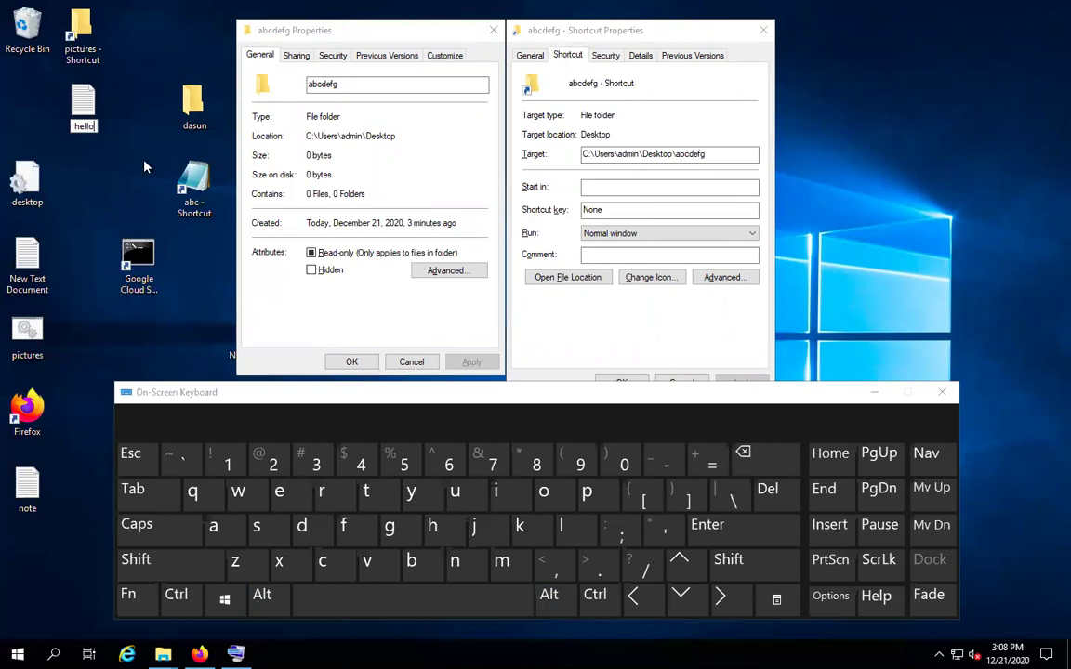
{"action": "key", "text": "Return"}
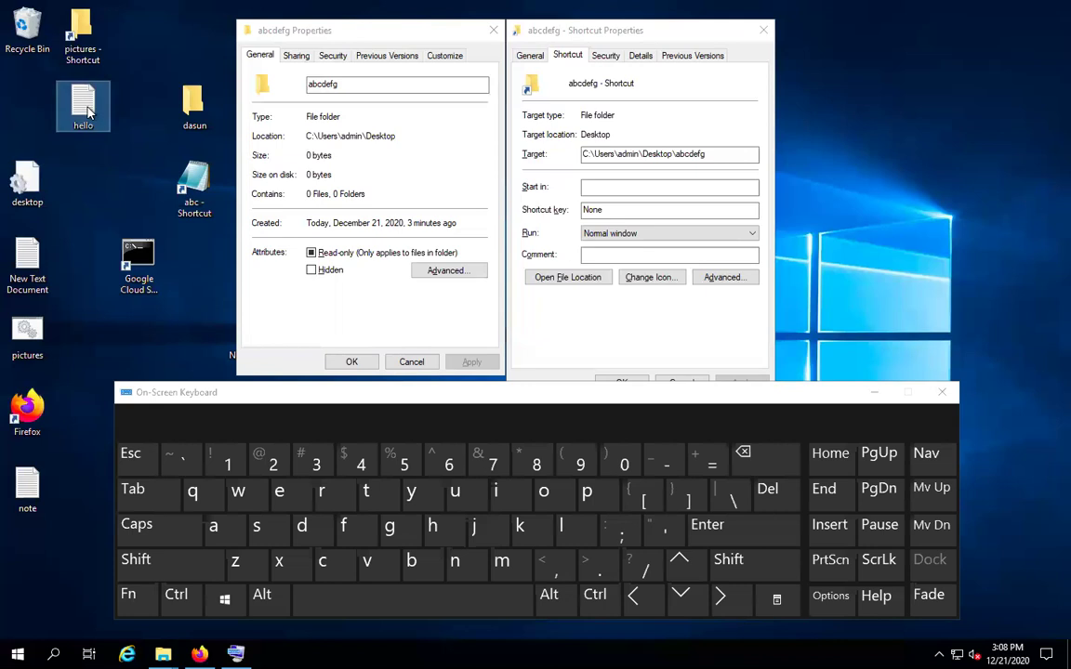
Select hello, open its Properties with Alt+Enter on the On-Screen Keyboard, and move it top-right
{"action": "right_click", "coordinate": [89, 112]}
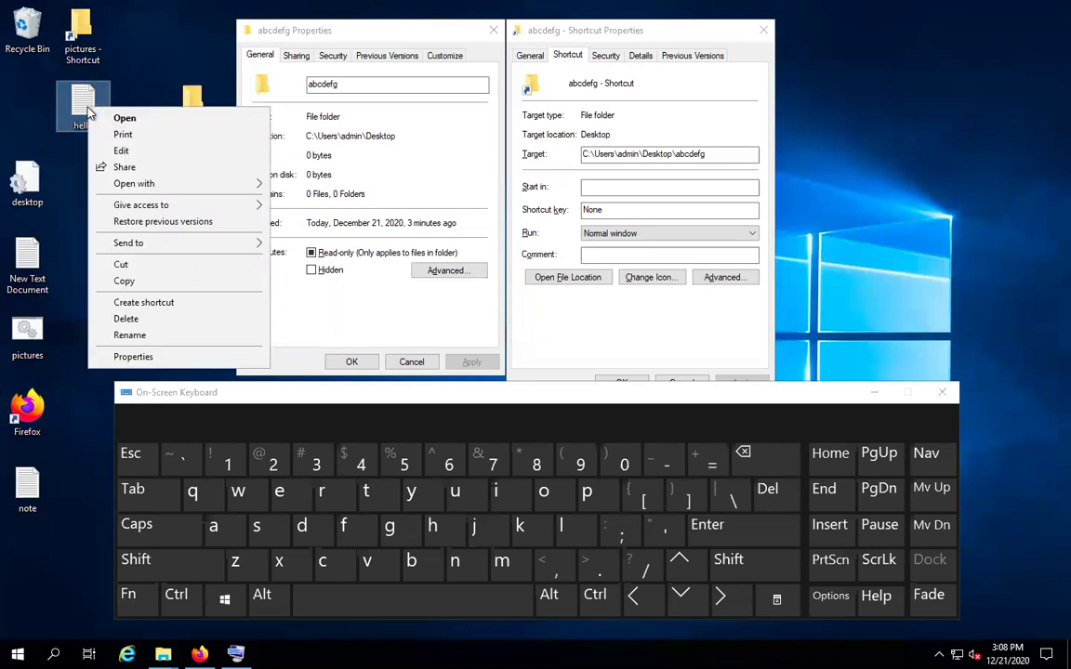
{"action": "left_click", "coordinate": [54, 153]}
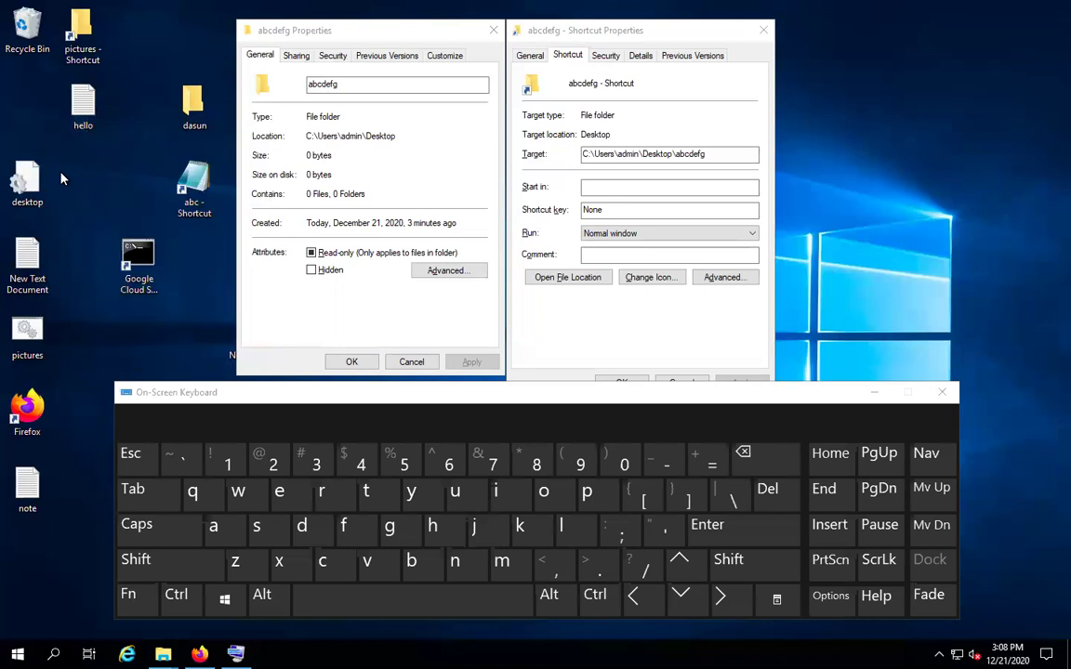
{"action": "right_click", "coordinate": [77, 103]}
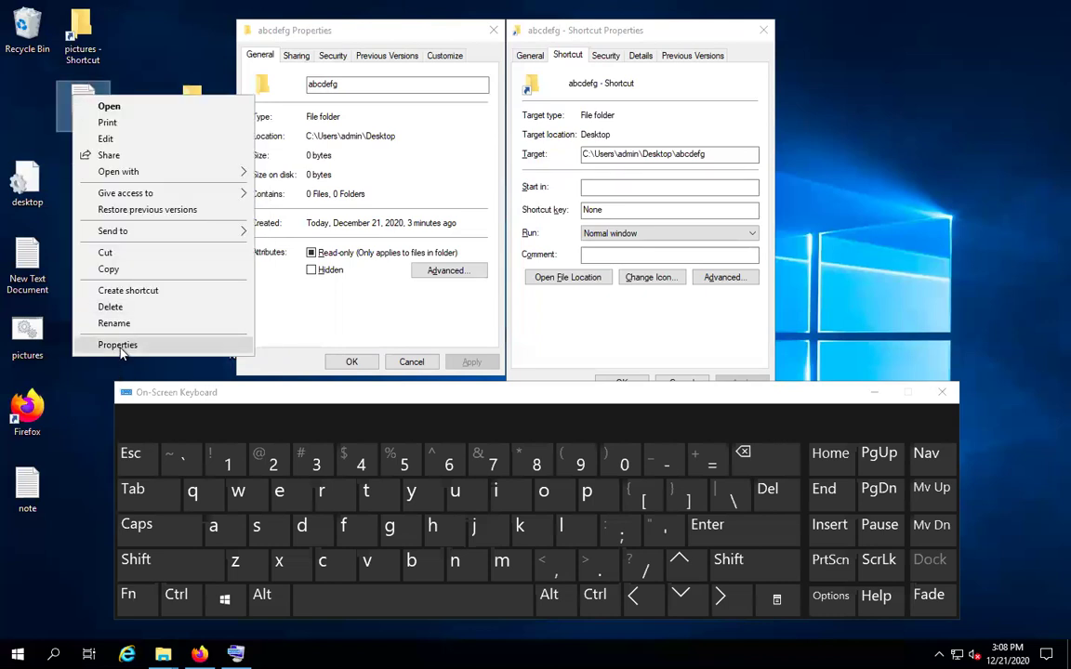
{"action": "left_click", "coordinate": [61, 158]}
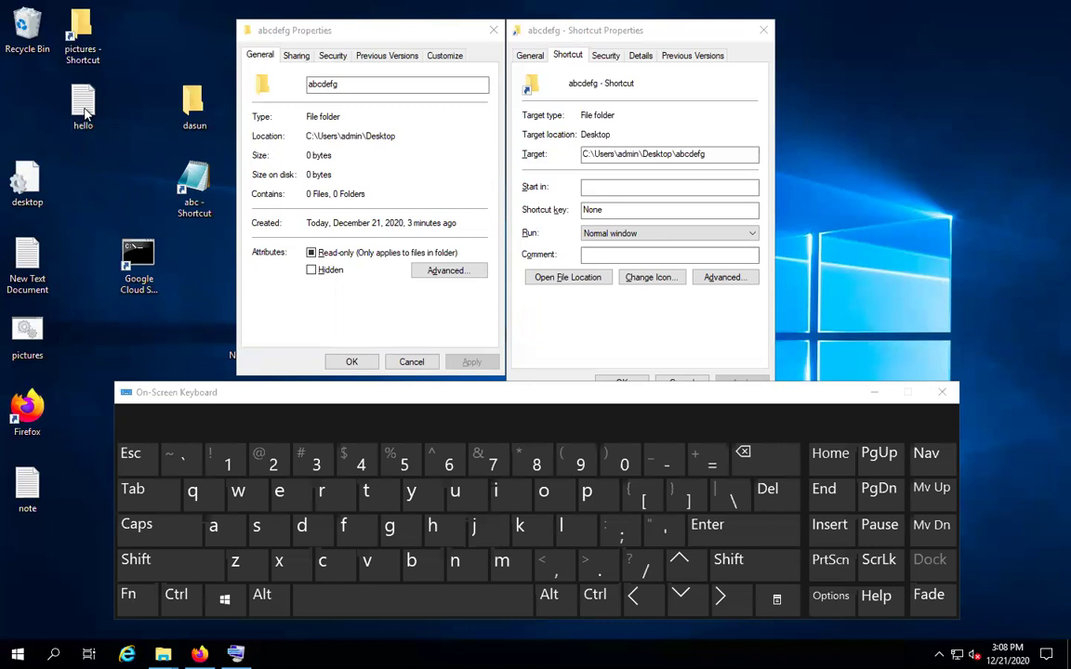
{"action": "left_click", "coordinate": [85, 111]}
{"action": "left_click", "coordinate": [262, 595]}
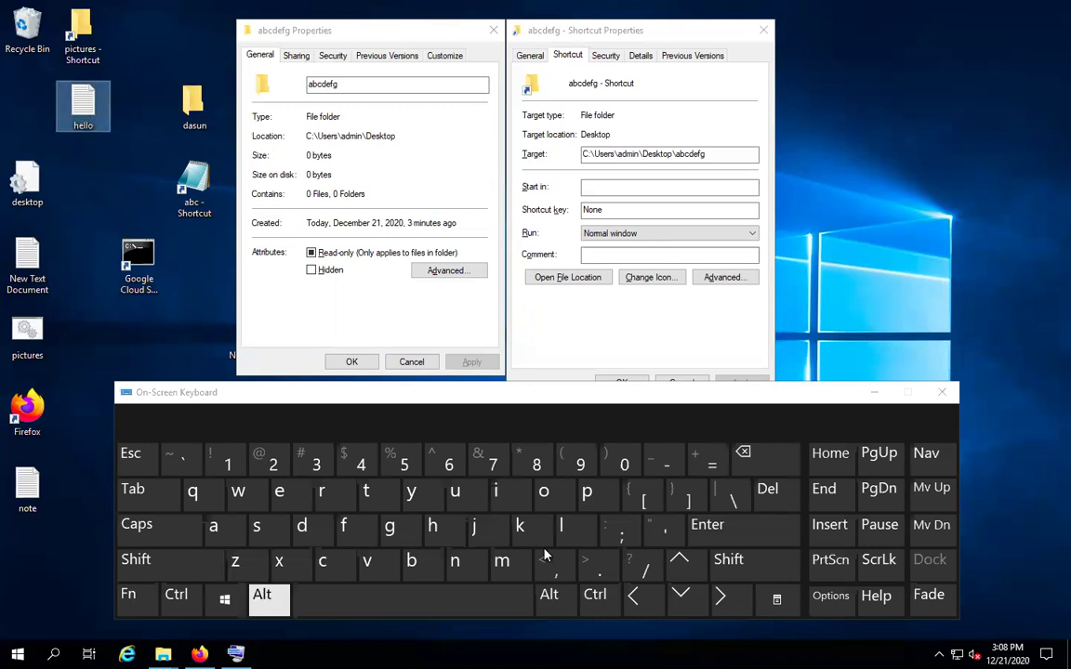
{"action": "left_click", "coordinate": [756, 528]}
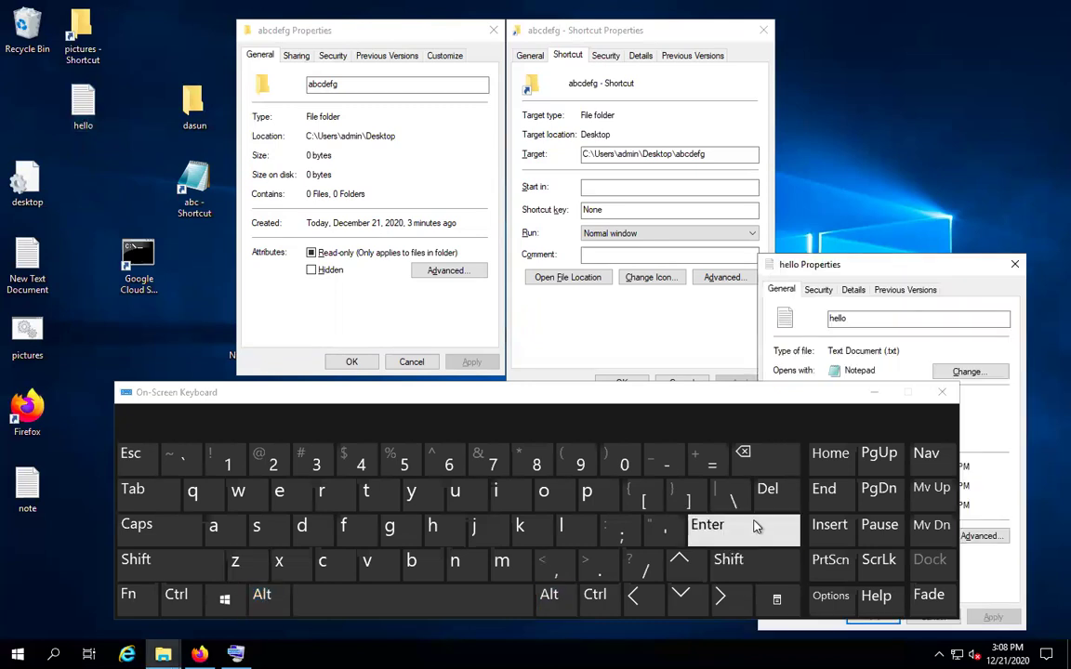
{"action": "left_click_drag", "start_coordinate": [879, 270], "coordinate": [892, 35]}
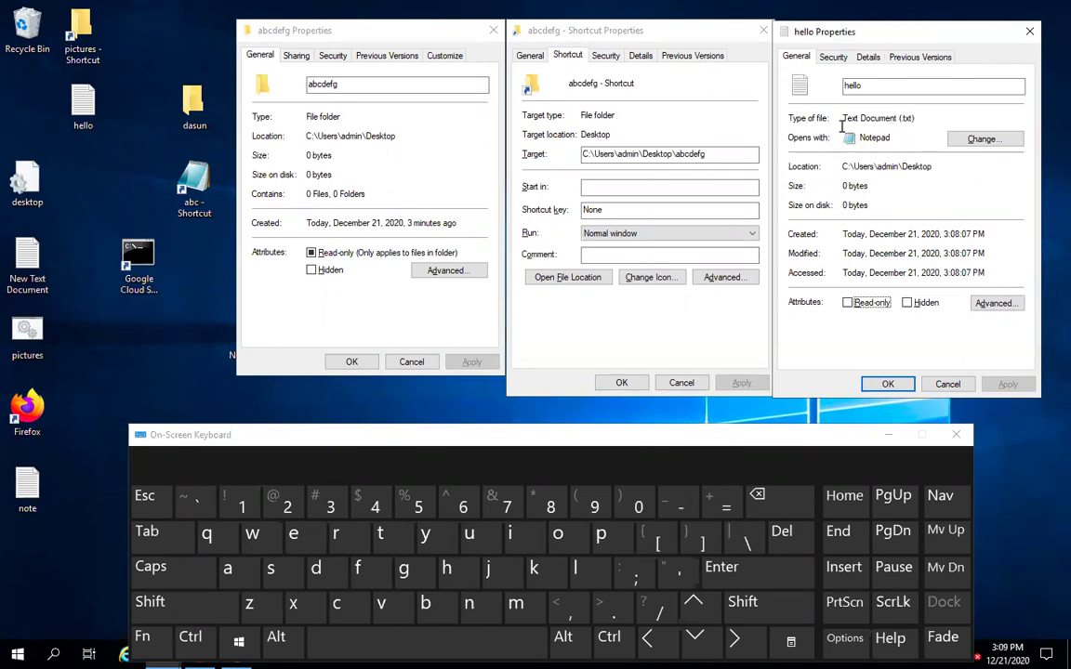
{"action": "double_click", "coordinate": [901, 118]}
{"action": "left_click", "coordinate": [930, 114]}
{"action": "left_click", "coordinate": [863, 85]}
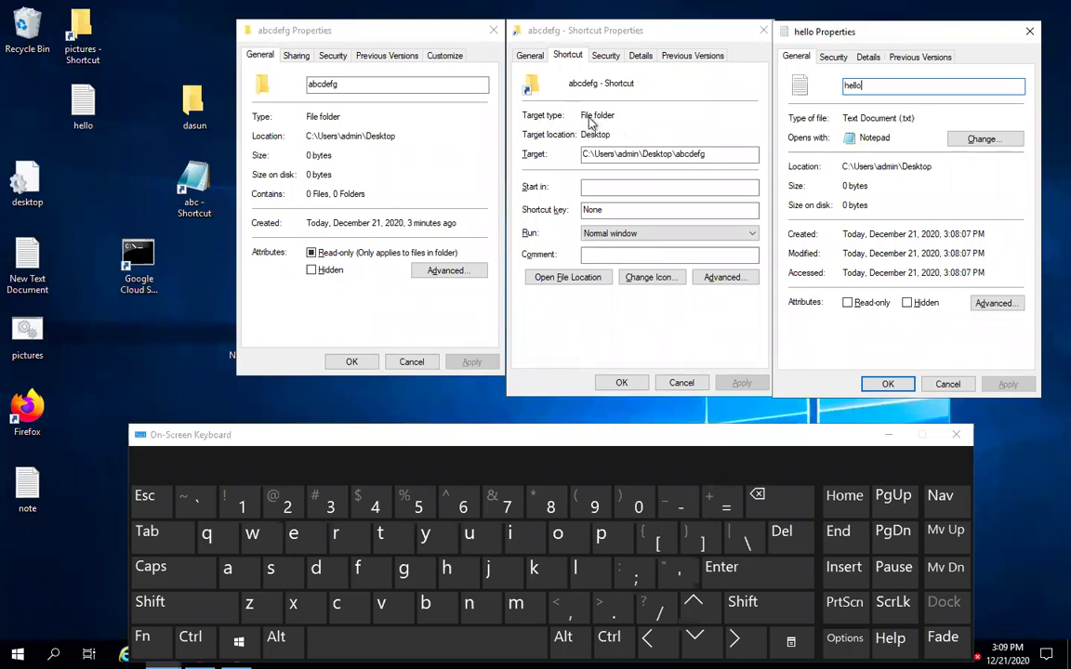
{"action": "left_click", "coordinate": [707, 158]}
Open hello in Notepad and type the line 'There are 3 types of documents'
{"action": "double_click", "coordinate": [83, 107]}
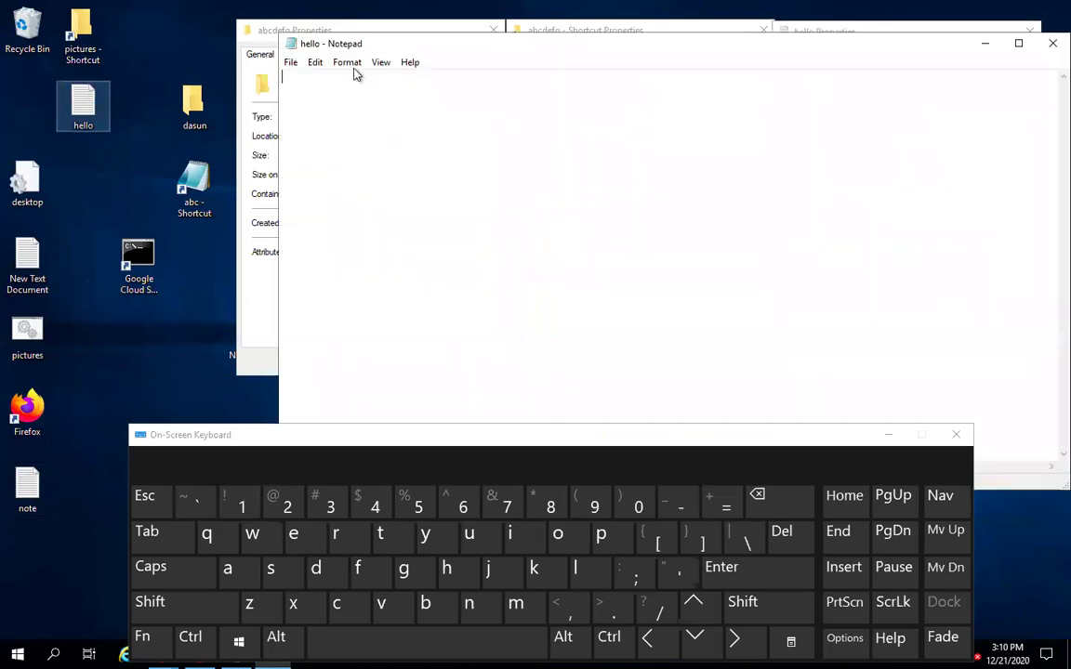
{"action": "left_click_drag", "start_coordinate": [412, 43], "coordinate": [325, 365]}
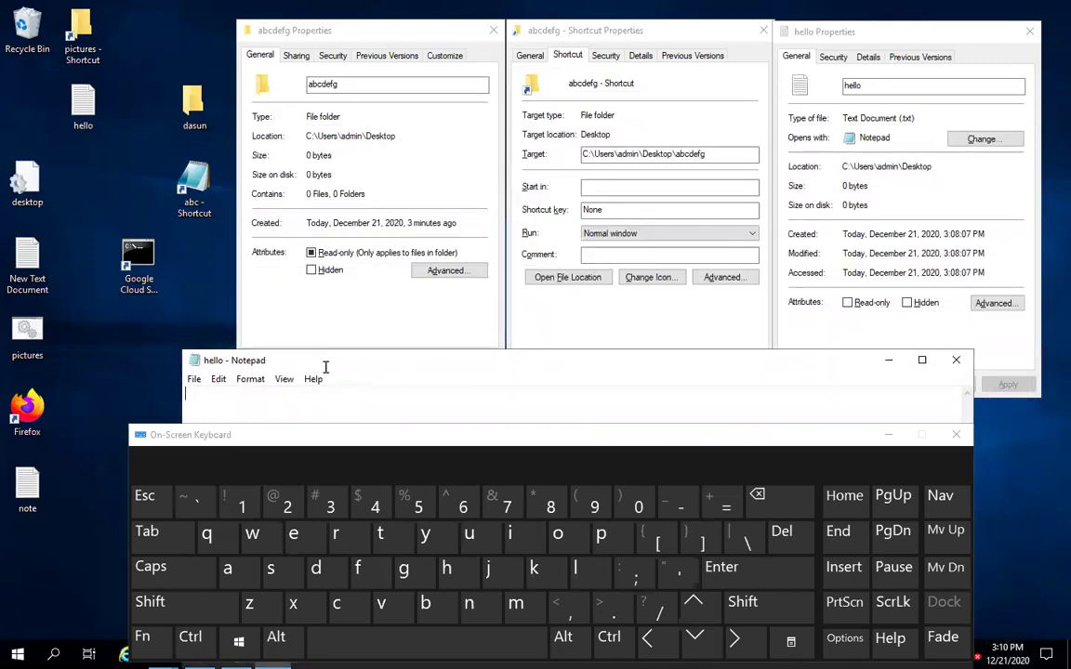
{"action": "left_click", "coordinate": [889, 435]}
{"action": "type", "text": "There are 3 "}
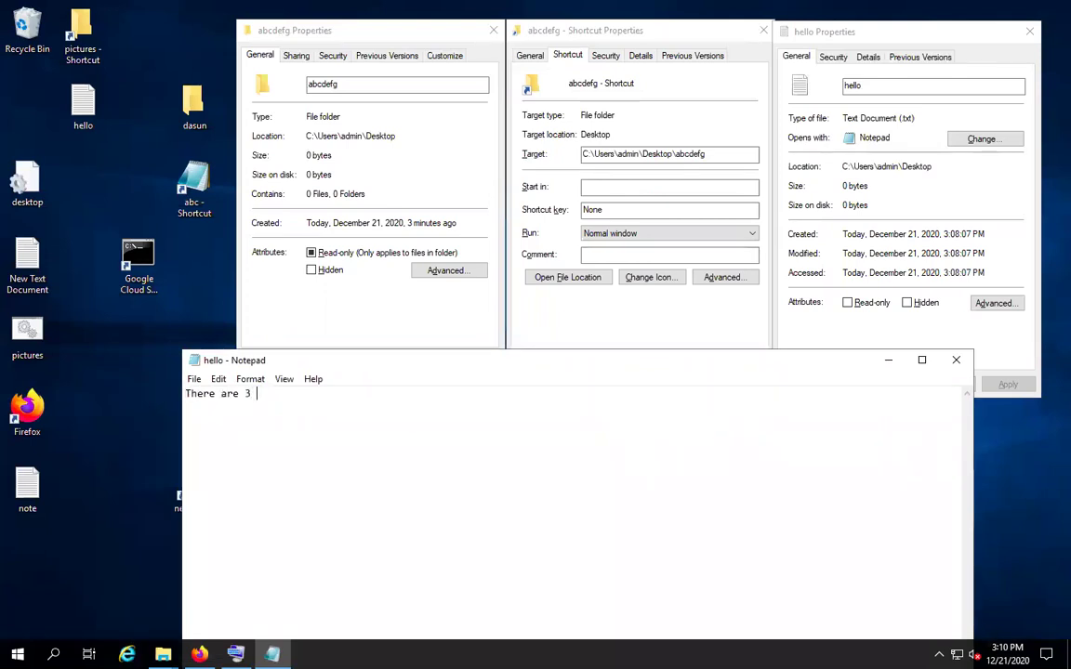
{"action": "type", "text": "types of docu"}
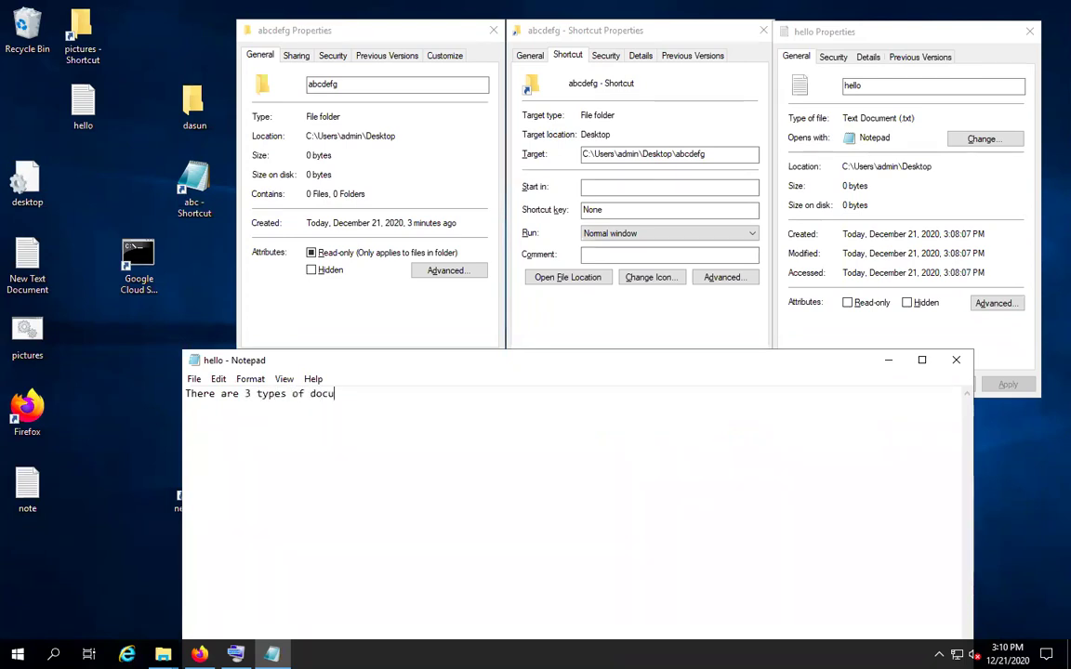
{"action": "type", "text": "ments"}
{"action": "key", "text": "Return"}
Add the Folders note saying properties display the type as File Folder
{"action": "type", "text": "Folders -"}
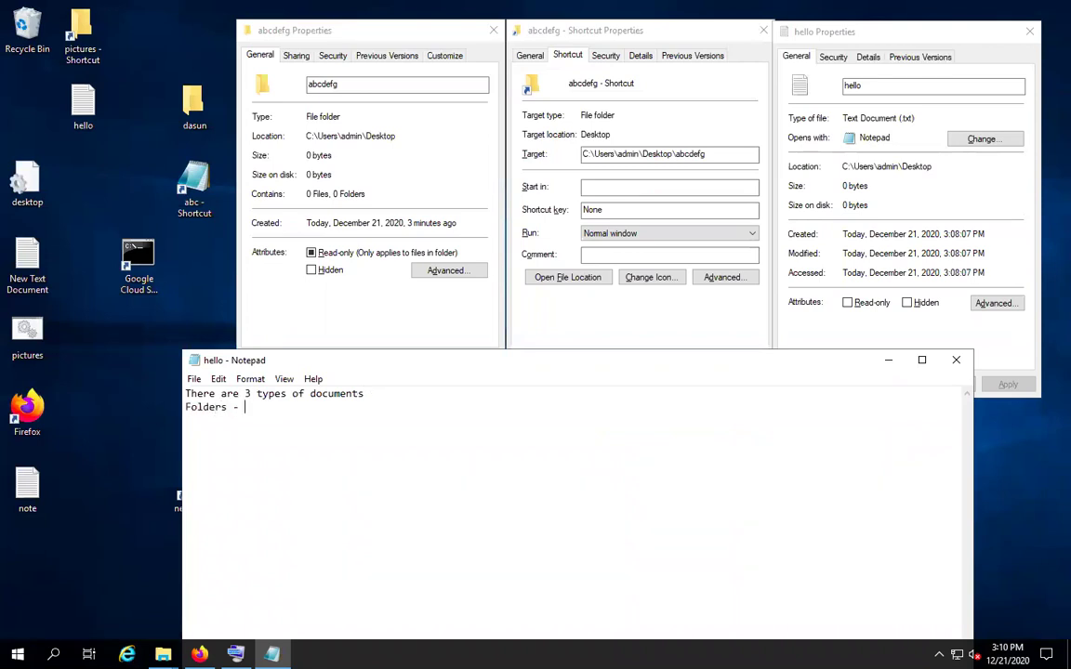
{"action": "type", "text": " when you click and"}
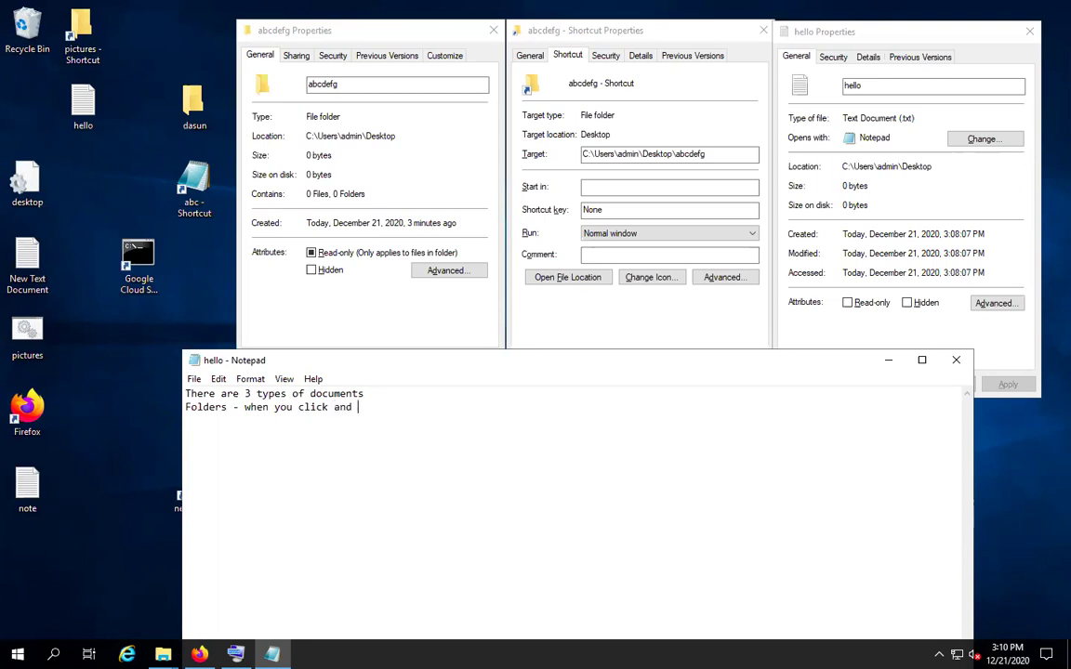
{"action": "type", "text": " go to pr"}
{"action": "type", "text": "perties dis"}
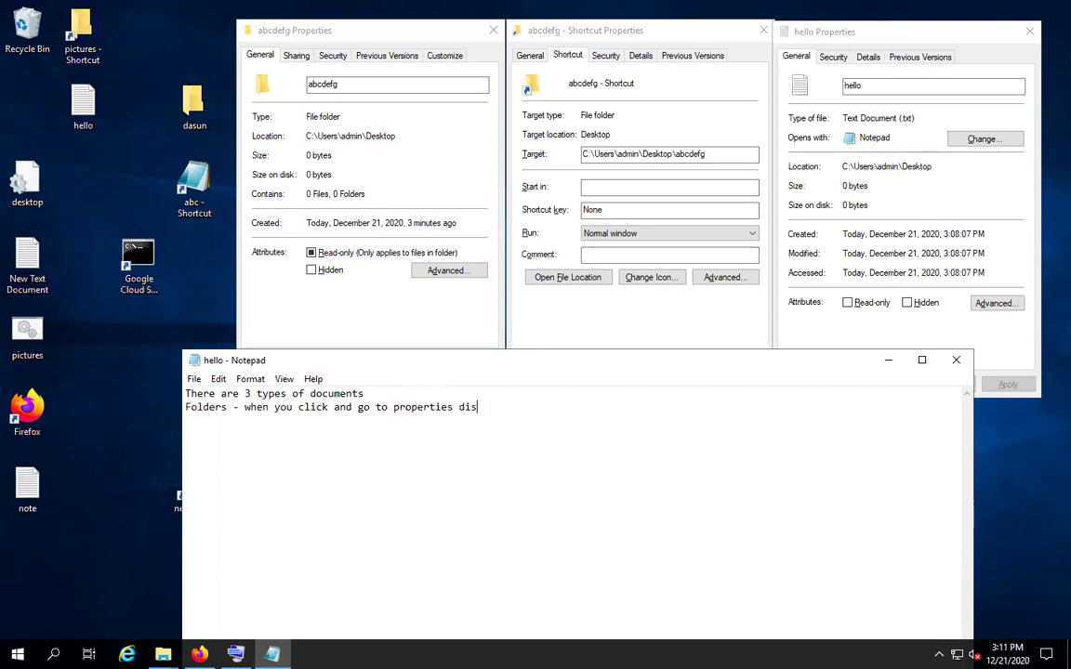
{"action": "type", "text": "played the type as "}
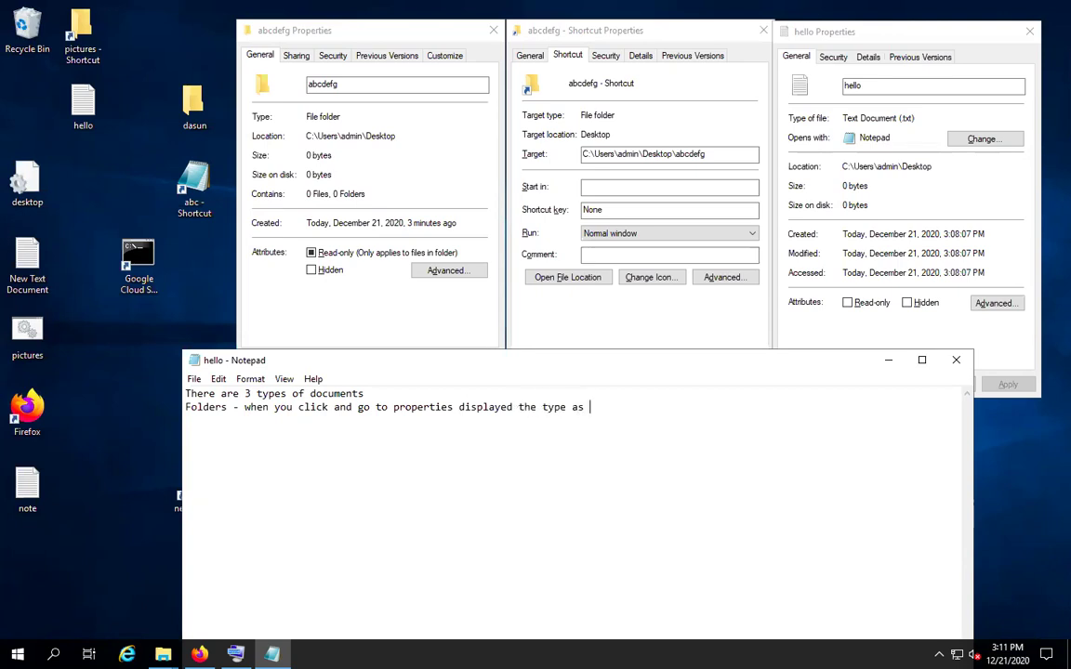
{"action": "type", "text": "File FLolder"}
{"action": "key", "text": "BackSpace"}
{"action": "key", "text": "BackSpace"}
{"action": "key", "text": "BackSpace"}
{"action": "key", "text": "BackSpace"}
{"action": "key", "text": "BackSpace"}
{"action": "key", "text": "BackSpace"}
{"action": "type", "text": "older"}
{"action": "key", "text": "Return"}
Add 'Shortcut - Displays the target type and a target', fixing the 'SHortcut' capitalisation
{"action": "type", "text": "Shortcu"}
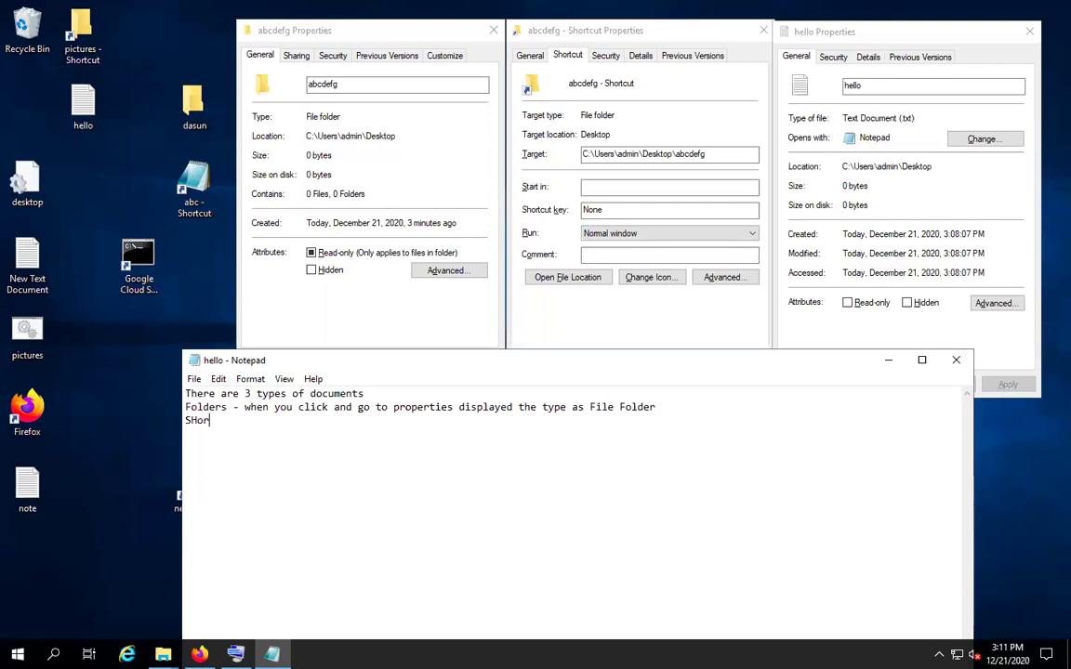
{"action": "type", "text": "t -"}
{"action": "type", "text": "Displays the target type and a target"}
{"action": "key", "text": "Return"}
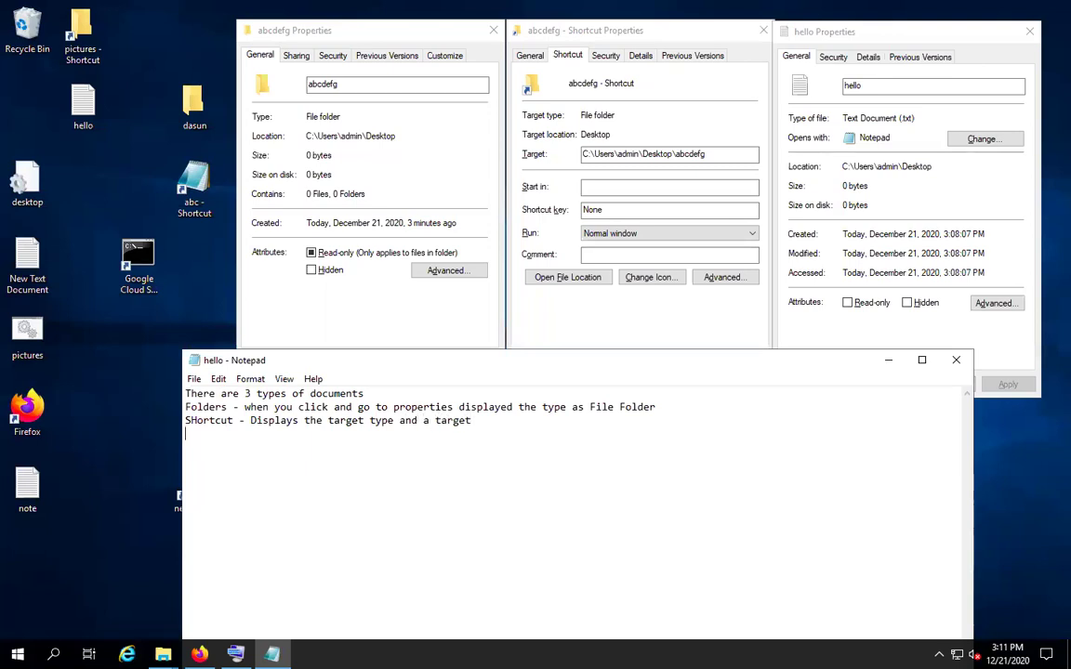
{"action": "left_click", "coordinate": [196, 419]}
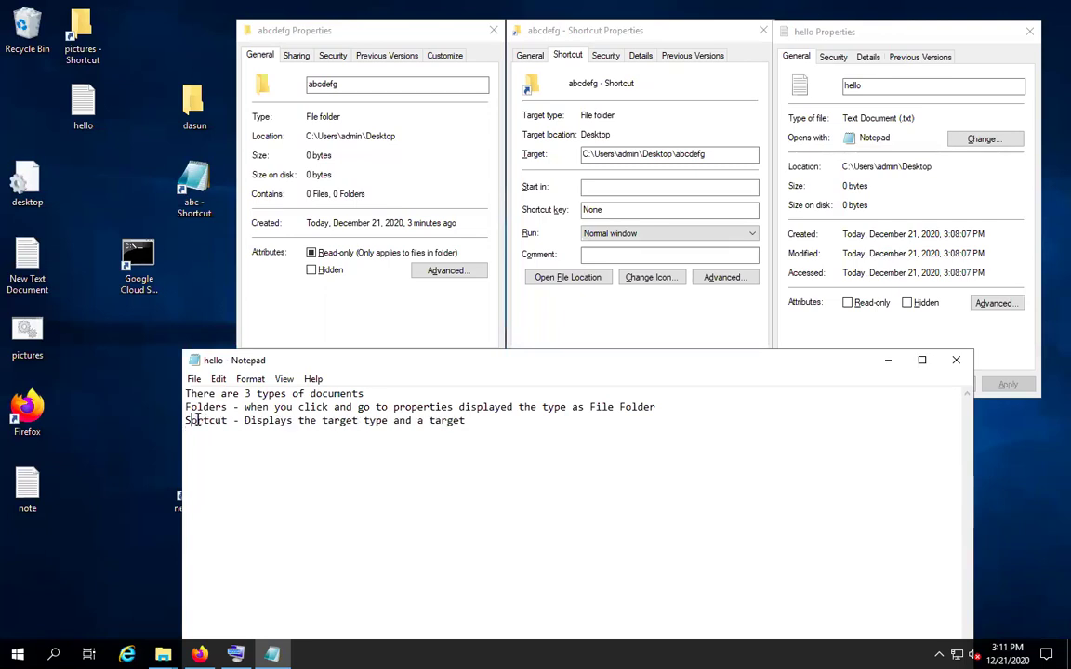
{"action": "key", "text": "Delete"}
{"action": "type", "text": "h"}
{"action": "left_click", "coordinate": [201, 434]}
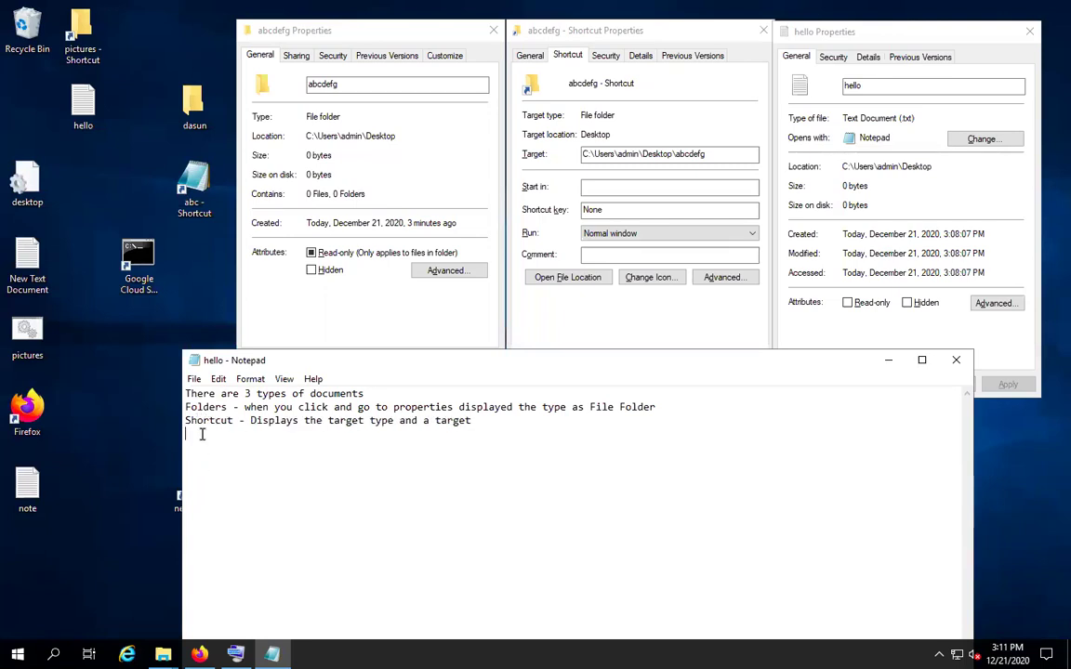
Add the File line about types with extensions, correcting 'ex(txt' to 'ex: .txt'
{"action": "type", "text": "File - Displays the type o"}
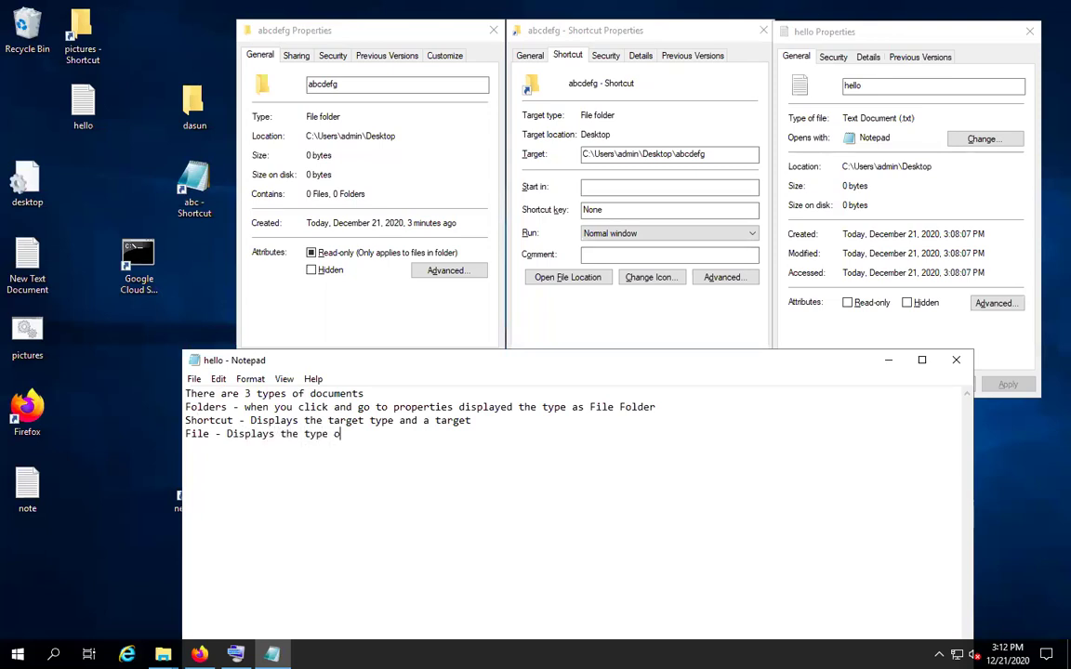
{"action": "type", "text": "f file with exten"}
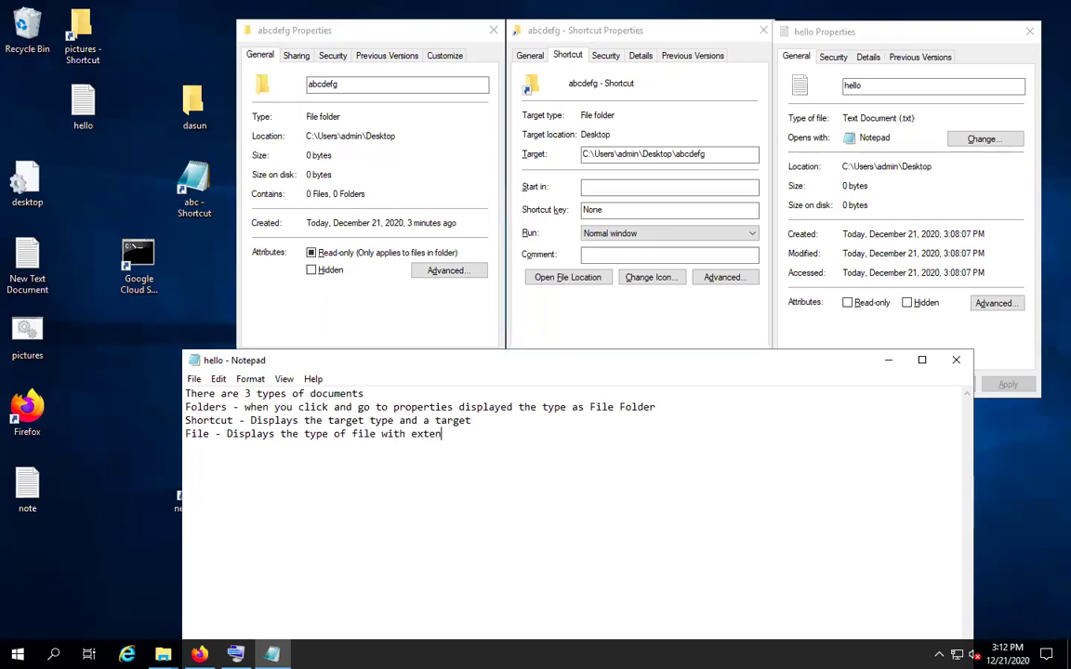
{"action": "type", "text": "sion ex(txt"}
{"action": "left_click", "coordinate": [485, 435]}
{"action": "key", "text": "BackSpace"}
{"action": "type", "text": "."}
{"action": "key", "text": "Left"}
{"action": "type", "text": ":"}
Add the line '*** Shotcut is also a file type with .lnk extension'
{"action": "left_click", "coordinate": [537, 433]}
{"action": "key", "text": "Return"}
{"action": "type", "text": "*** Shotc"}
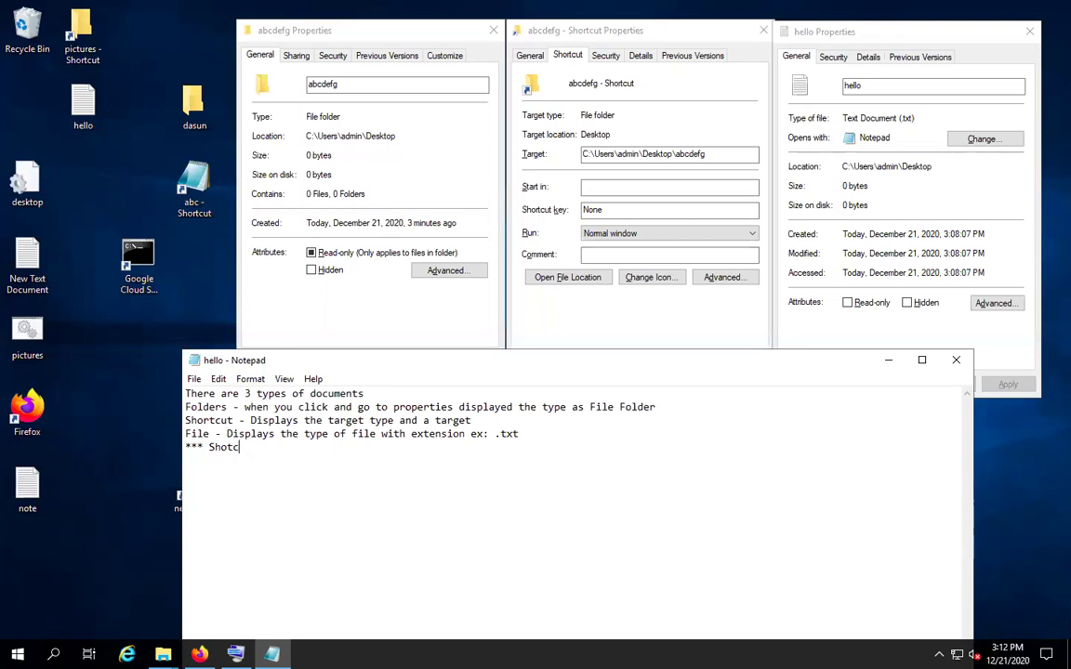
{"action": "type", "text": "ut is also a file type with .lnk extension"}
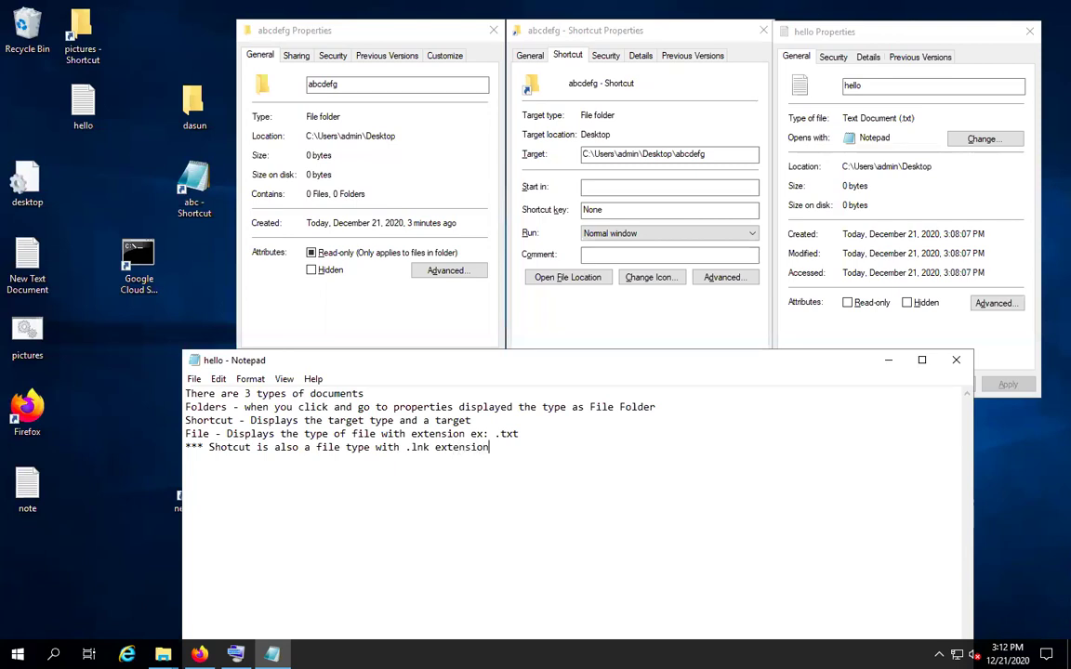
{"action": "key", "text": "Return"}
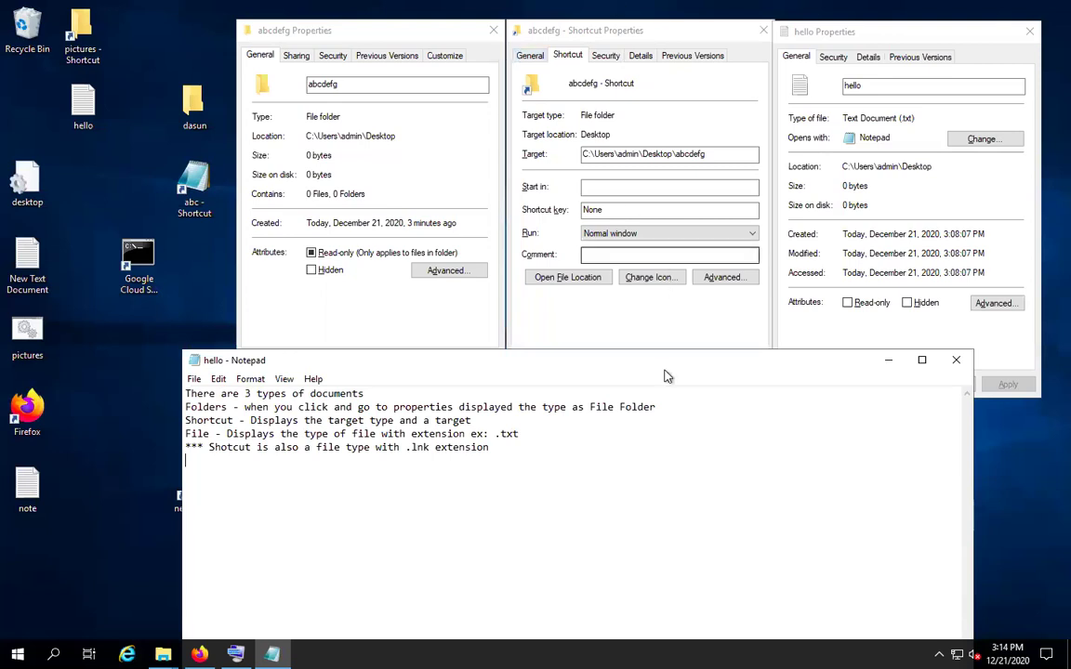
Replace the abcdefg shortcut's folder Target with C:\Windows\system32\notepad.exe and apply it
{"action": "left_click_drag", "start_coordinate": [687, 361], "coordinate": [696, 419]}
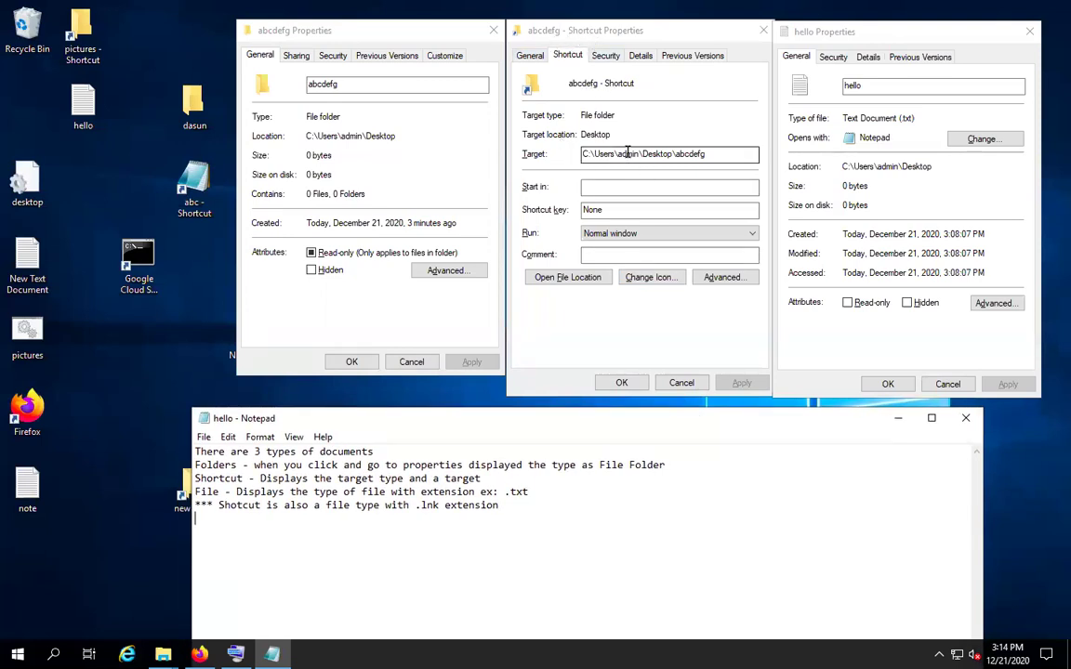
{"action": "double_click", "coordinate": [617, 154]}
{"action": "left_click", "coordinate": [628, 152]}
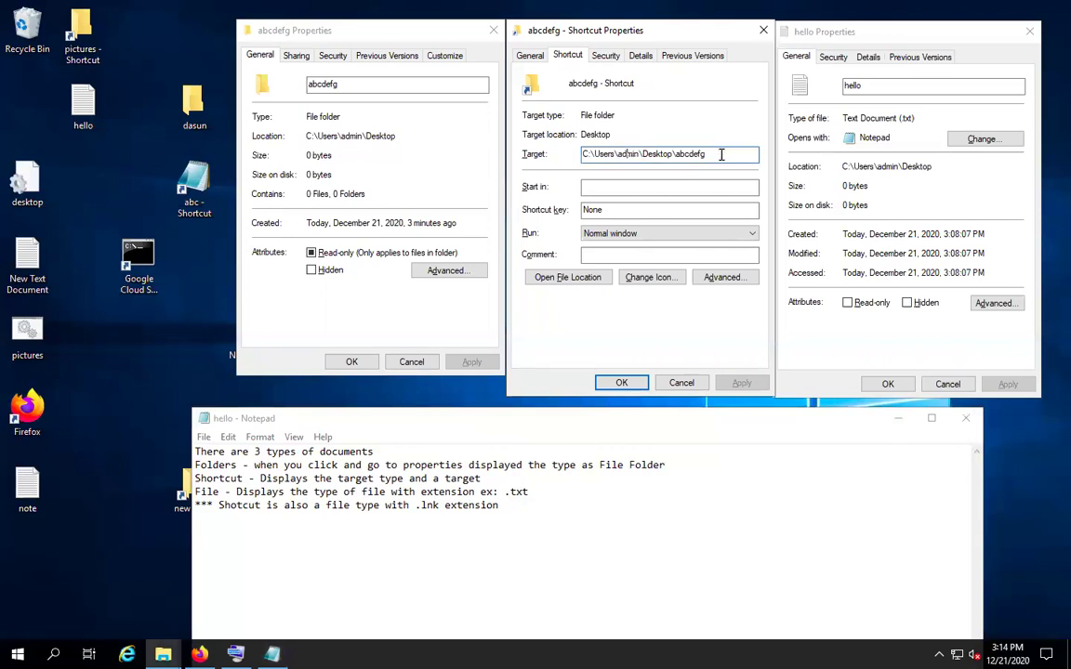
{"action": "left_click_drag", "start_coordinate": [713, 152], "coordinate": [576, 149]}
{"action": "type", "text": "notepd"}
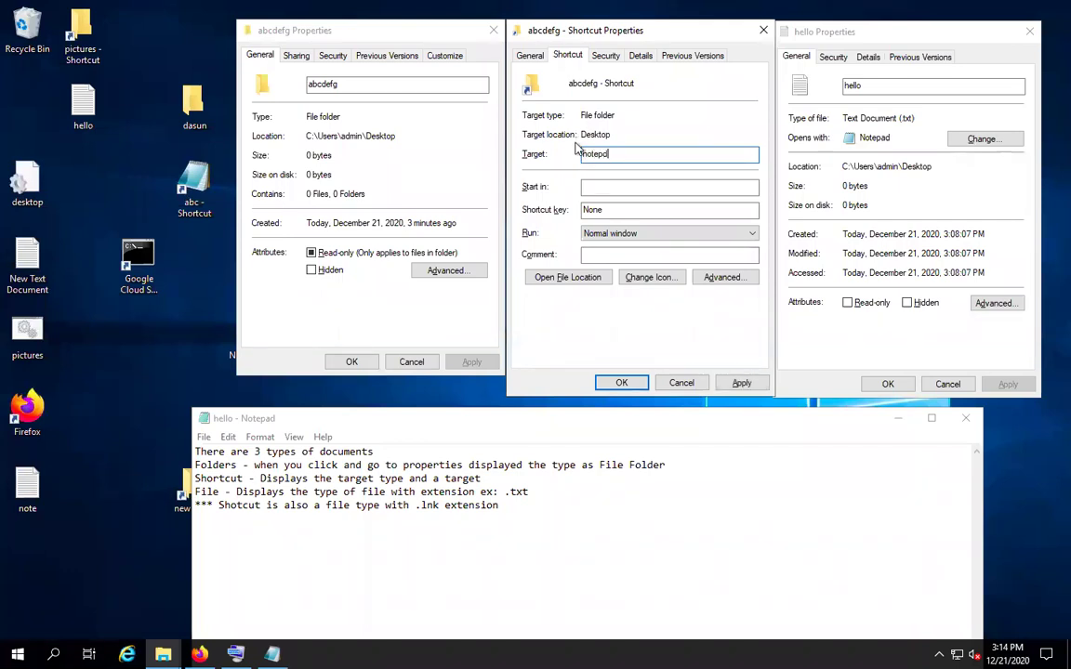
{"action": "key", "text": "BackSpace"}
{"action": "type", "text": "ad.exe"}
{"action": "left_click", "coordinate": [741, 382]}
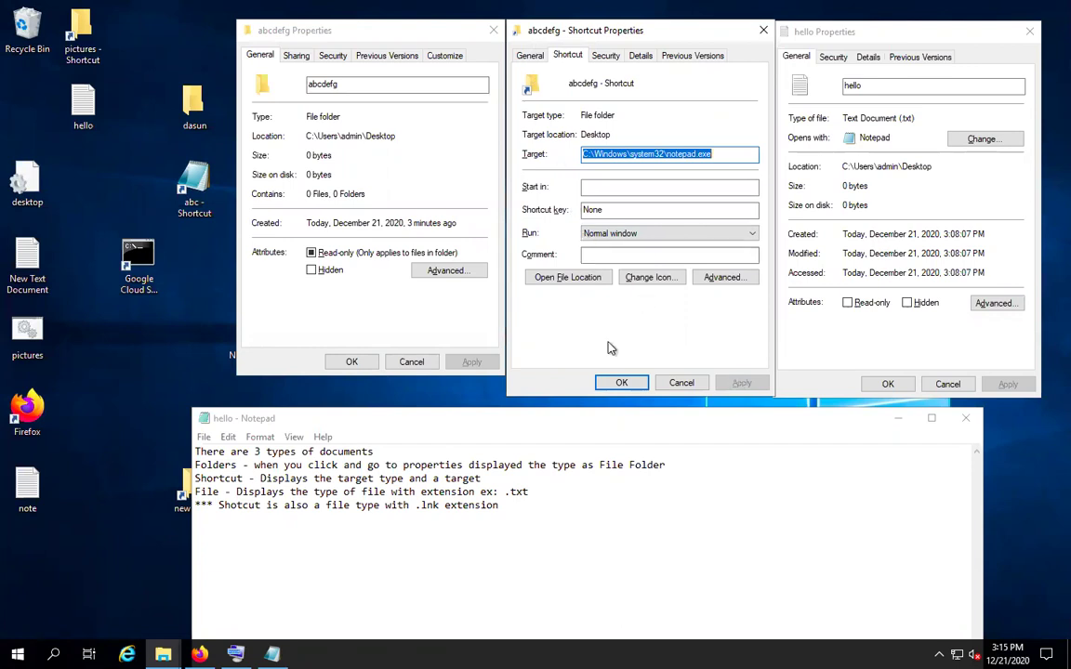
Save the shortcut change, then launch abcdefg and close the blank Notepad it opens
{"action": "left_click", "coordinate": [621, 389]}
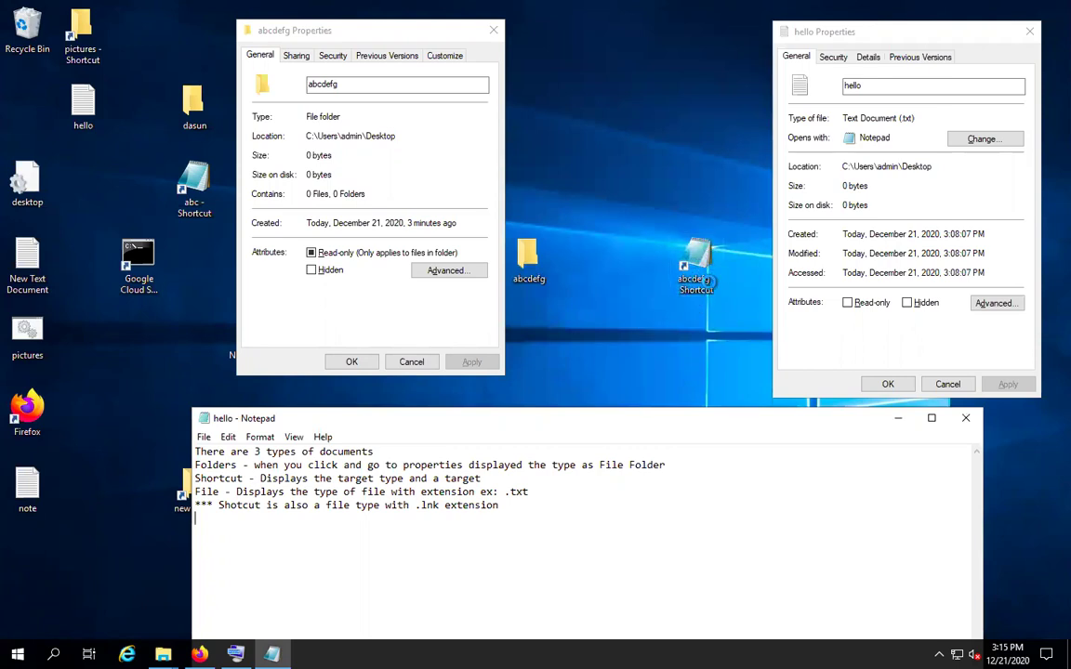
{"action": "double_click", "coordinate": [697, 259]}
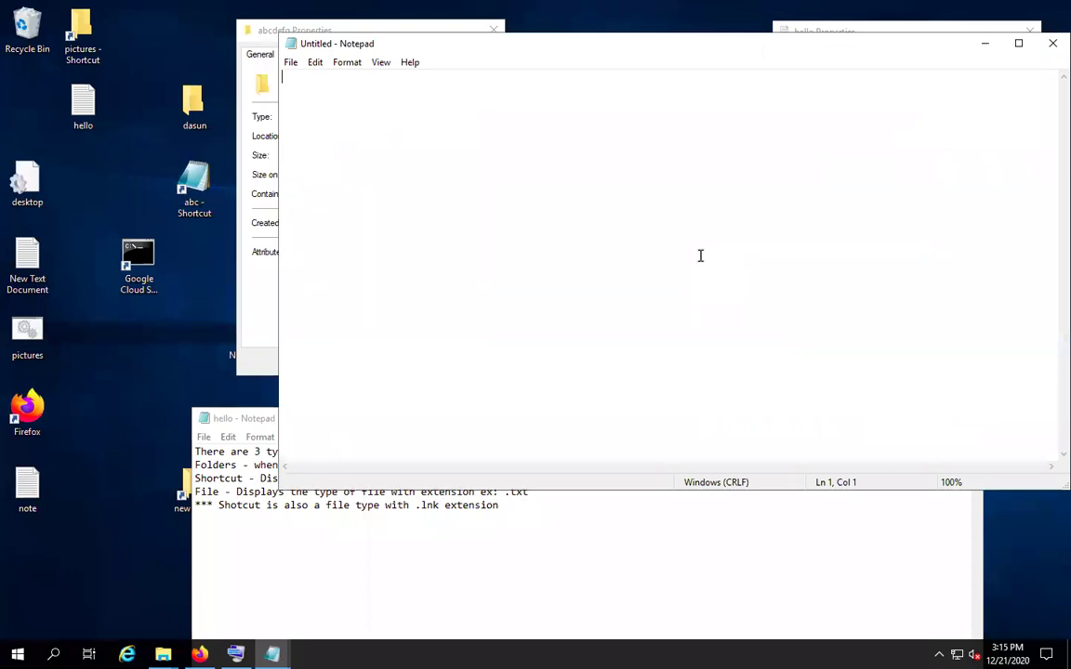
{"action": "left_click", "coordinate": [1050, 45]}
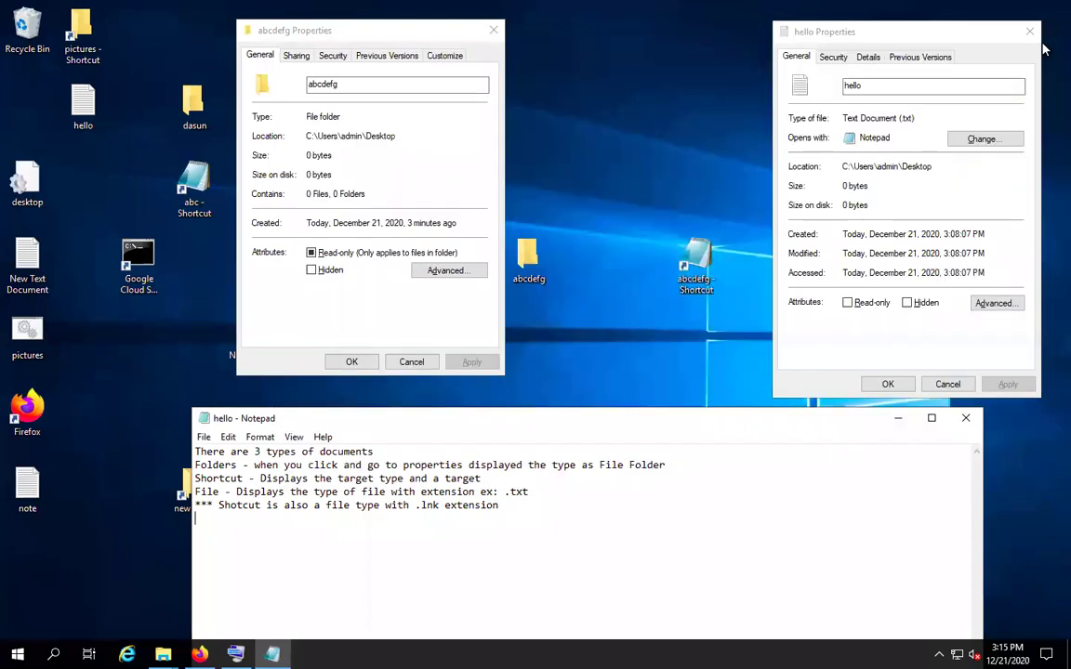
Launch abcdefg again to confirm Notepad opens, close it, and select the shortcut
{"action": "double_click", "coordinate": [696, 263]}
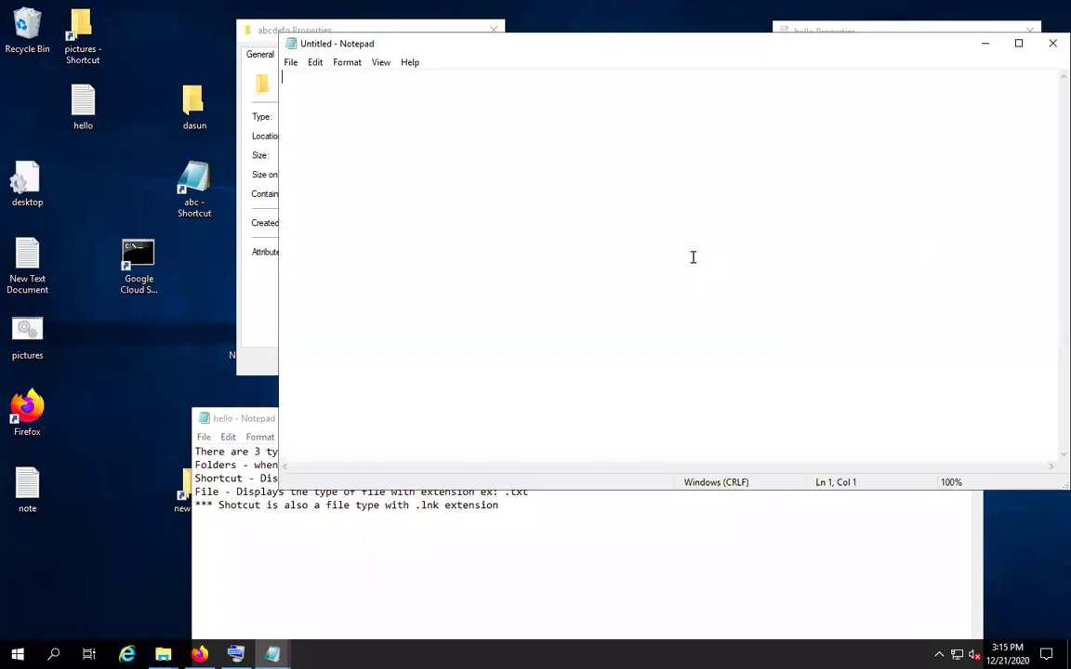
{"action": "left_click", "coordinate": [1048, 44]}
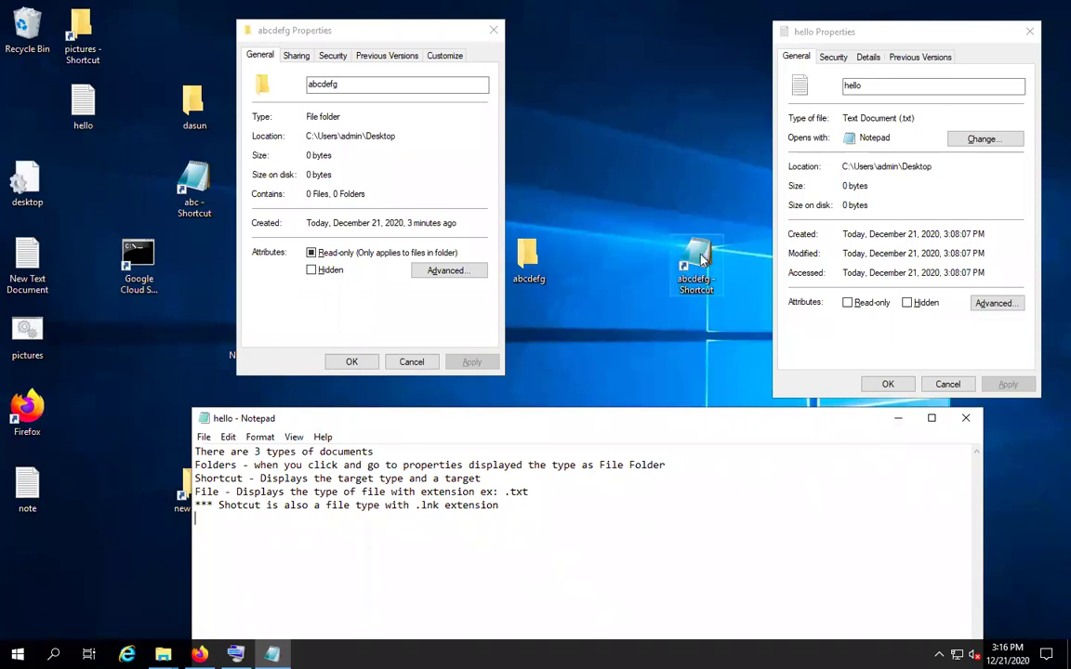
{"action": "left_click", "coordinate": [702, 261]}
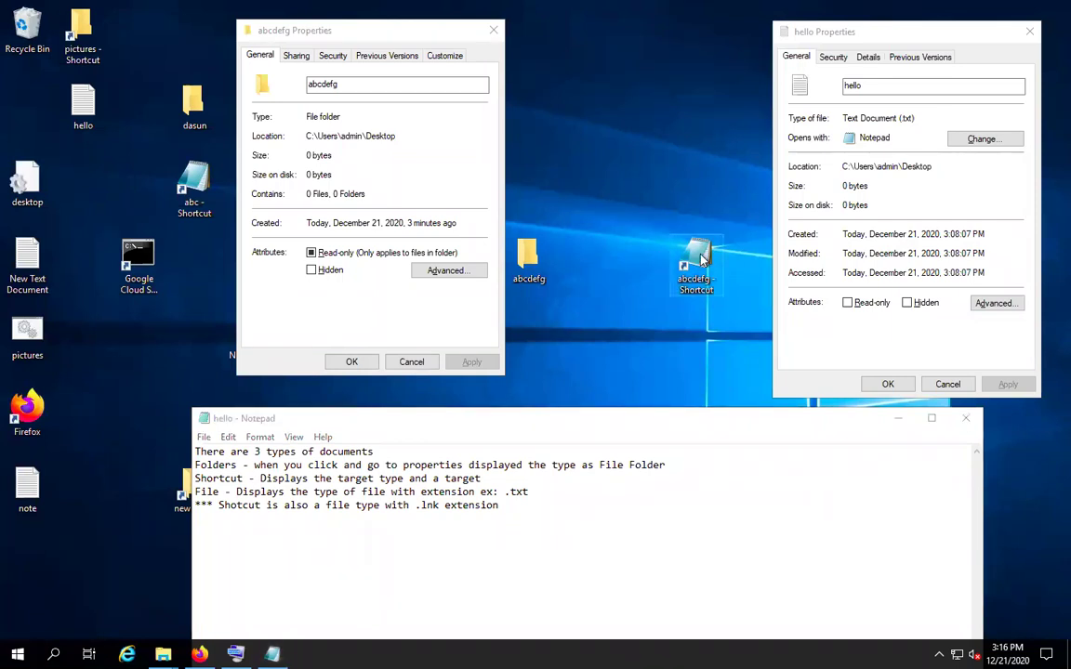
{"action": "mouse_move", "coordinate": [524, 7]}
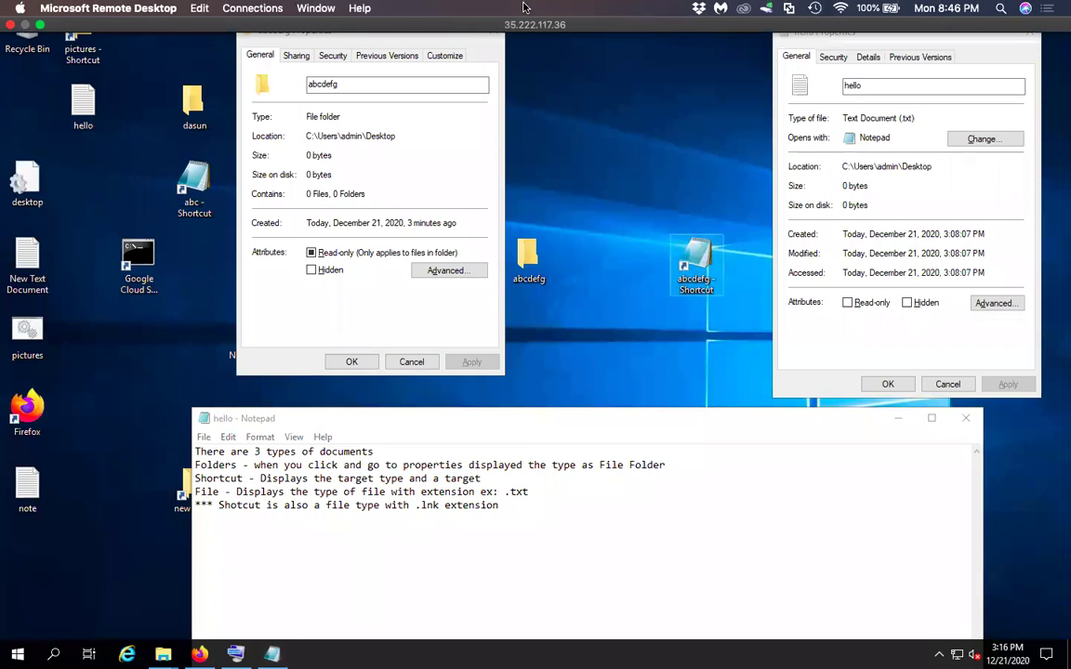
Reopen the abcdefg shortcut's Properties and view the Advanced settings without changing them
{"action": "right_click", "coordinate": [689, 273]}
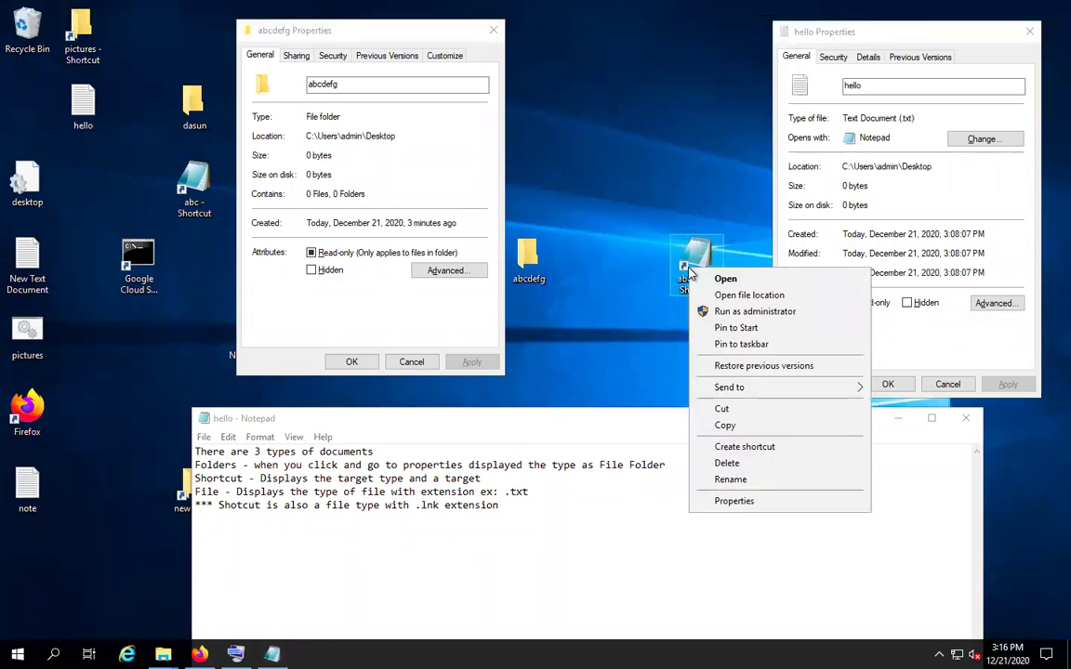
{"action": "left_click", "coordinate": [739, 502]}
{"action": "left_click_drag", "start_coordinate": [807, 268], "coordinate": [731, 82]}
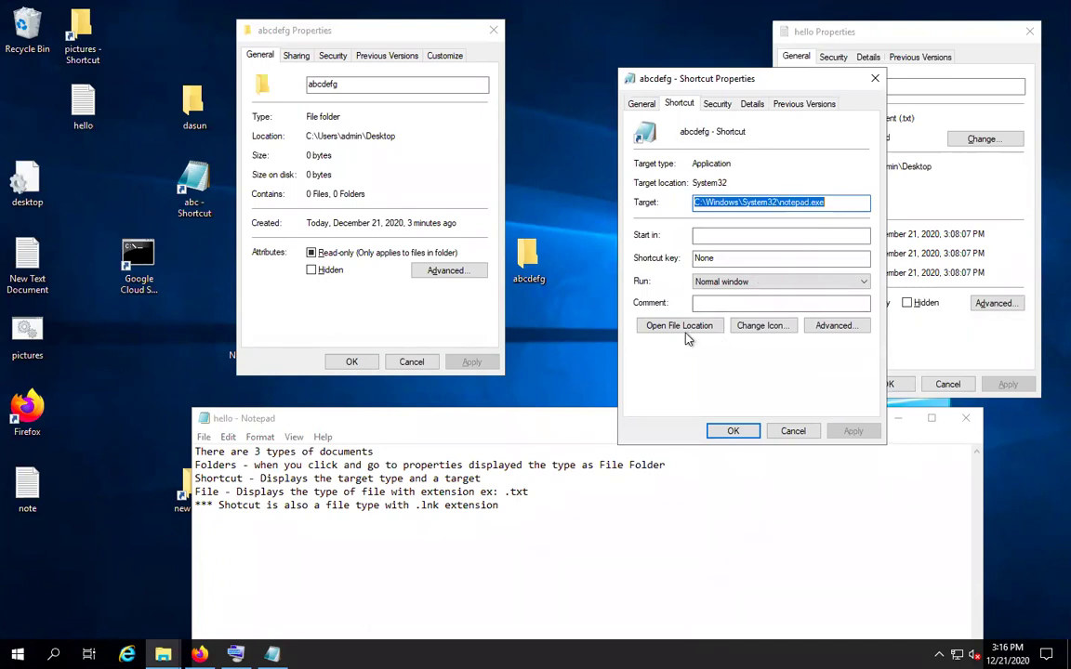
{"action": "left_click", "coordinate": [826, 327]}
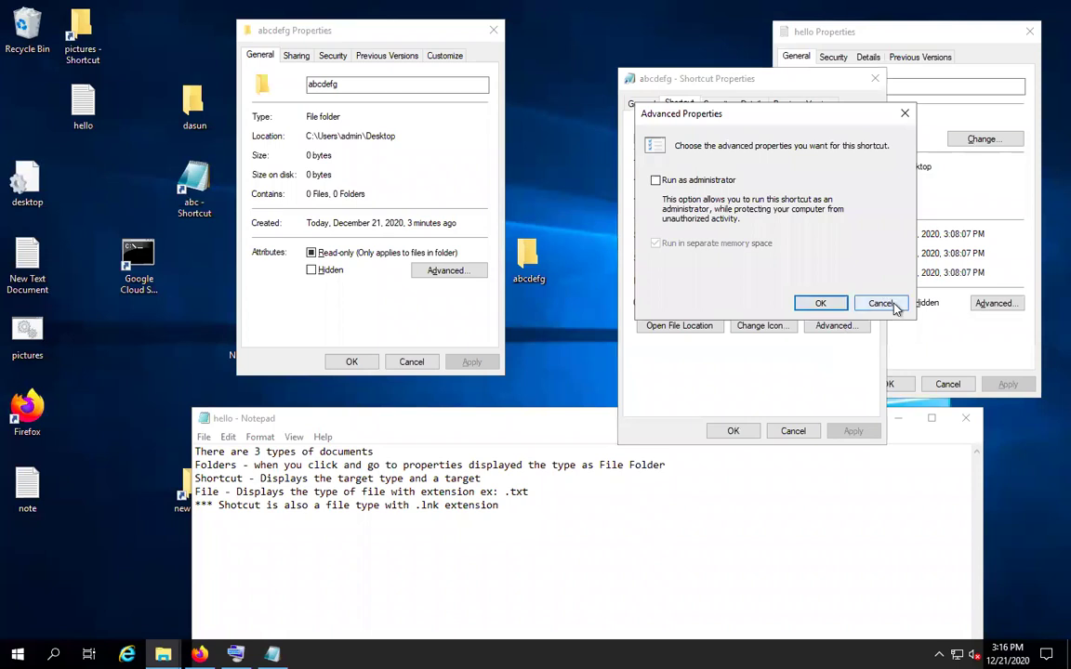
{"action": "left_click", "coordinate": [883, 303]}
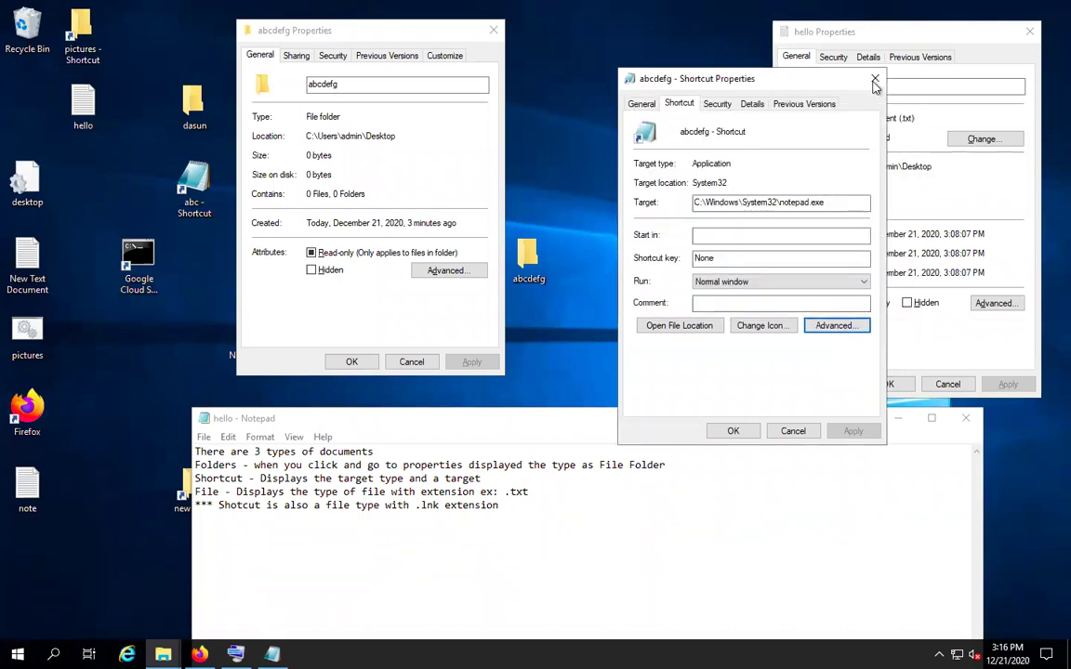
Replace the shortcut's whole Target with notepad.exe
{"action": "left_click", "coordinate": [796, 201]}
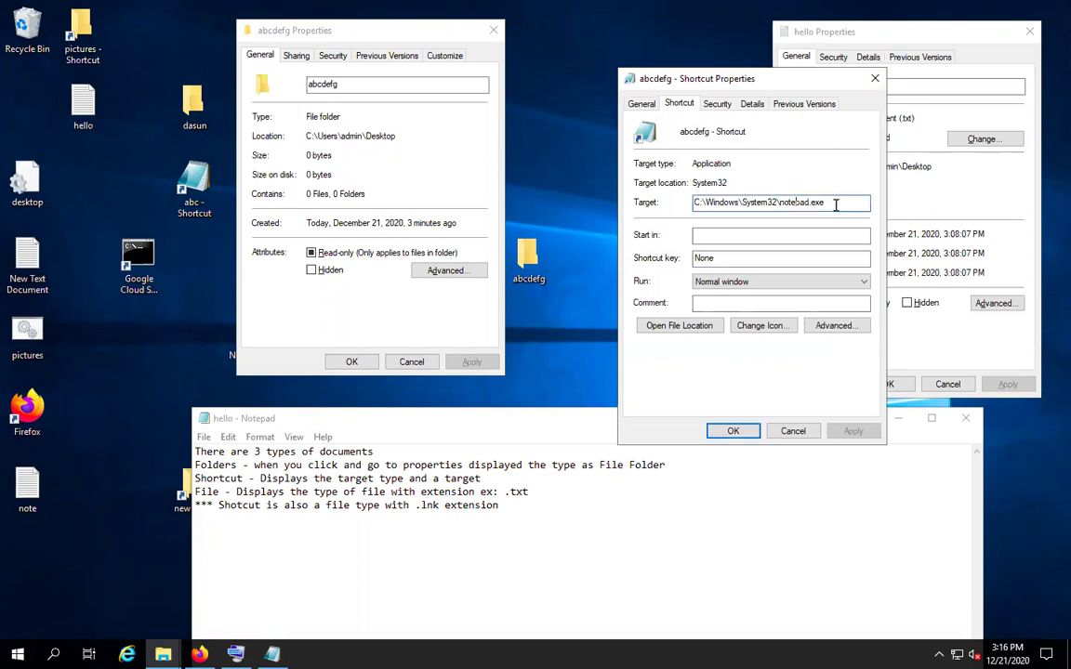
{"action": "key", "text": "ctrl+a"}
{"action": "type", "text": "n"}
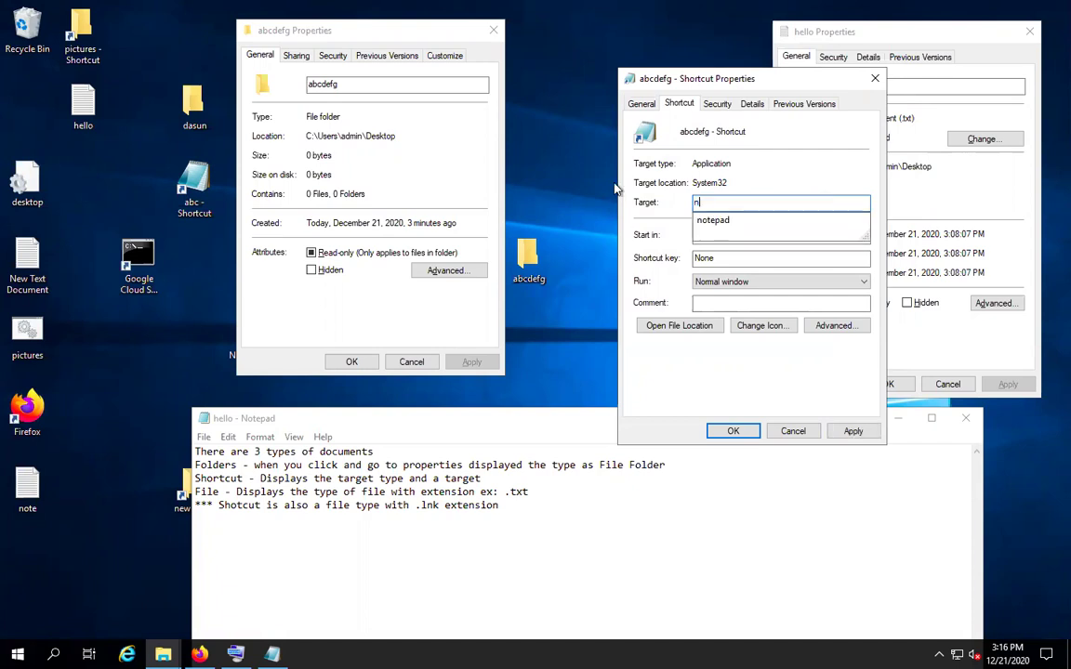
{"action": "type", "text": "otepad."}
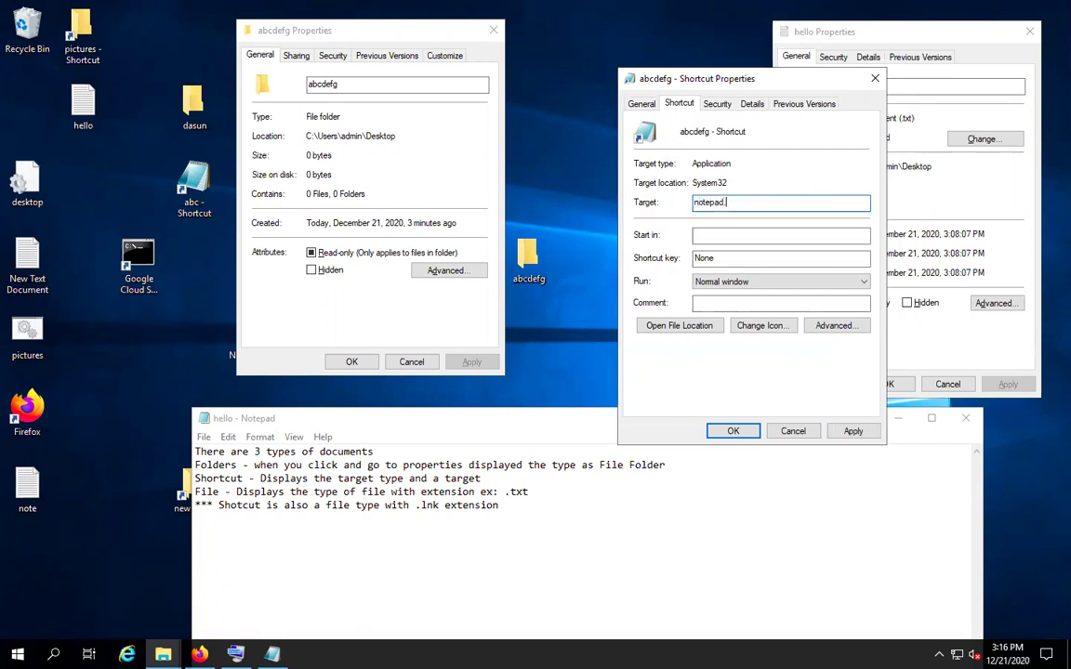
{"action": "type", "text": "exe"}
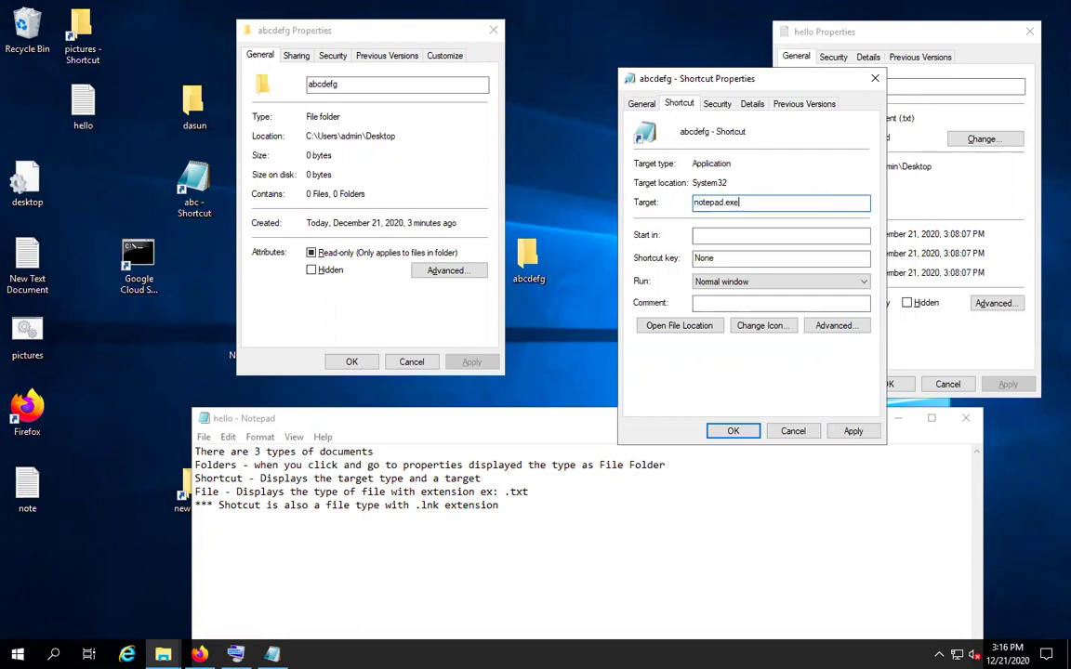